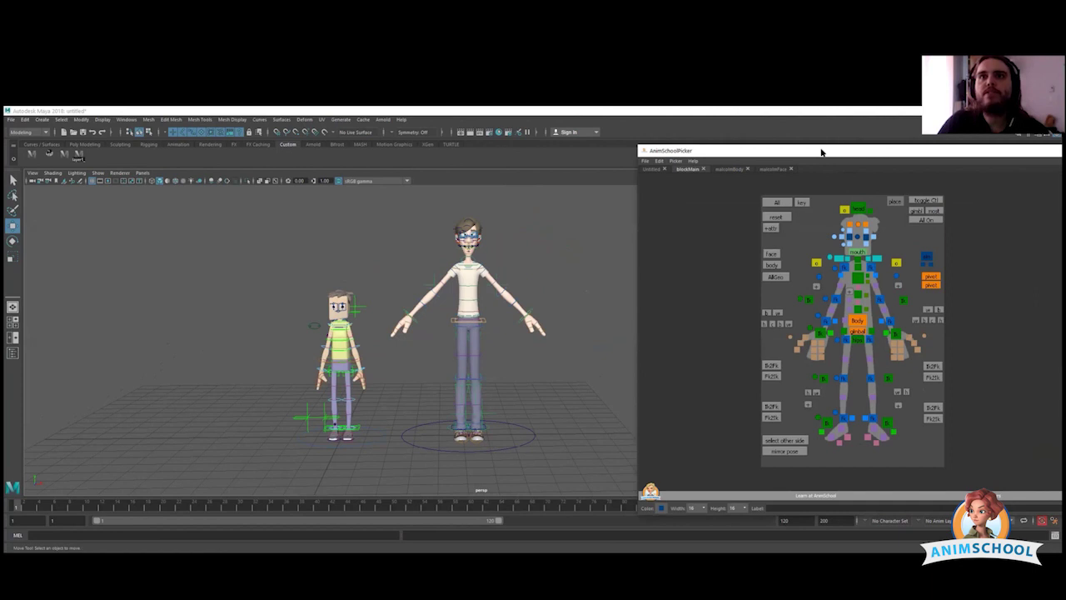
Reposition the AnimSchoolPicker window over the viewport's edge and bring the malcolmBody control map into view.
{"action": "left_click_drag", "start_coordinate": [822, 153], "coordinate": [743, 130]}
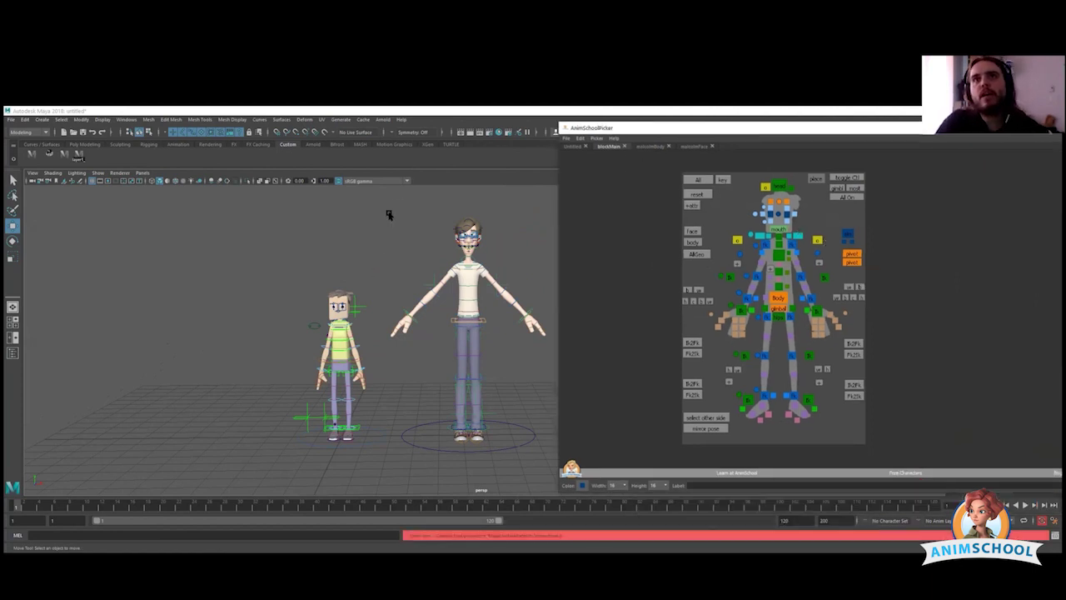
{"action": "left_click_drag", "start_coordinate": [390, 213], "coordinate": [508, 418]}
{"action": "left_click", "coordinate": [526, 223]}
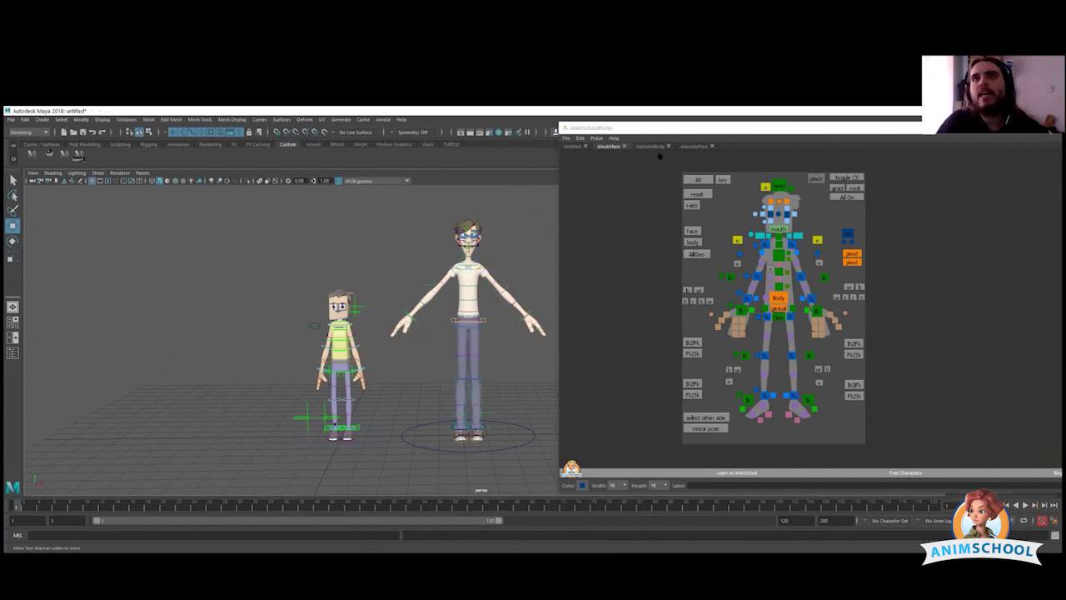
{"action": "left_click", "coordinate": [648, 147]}
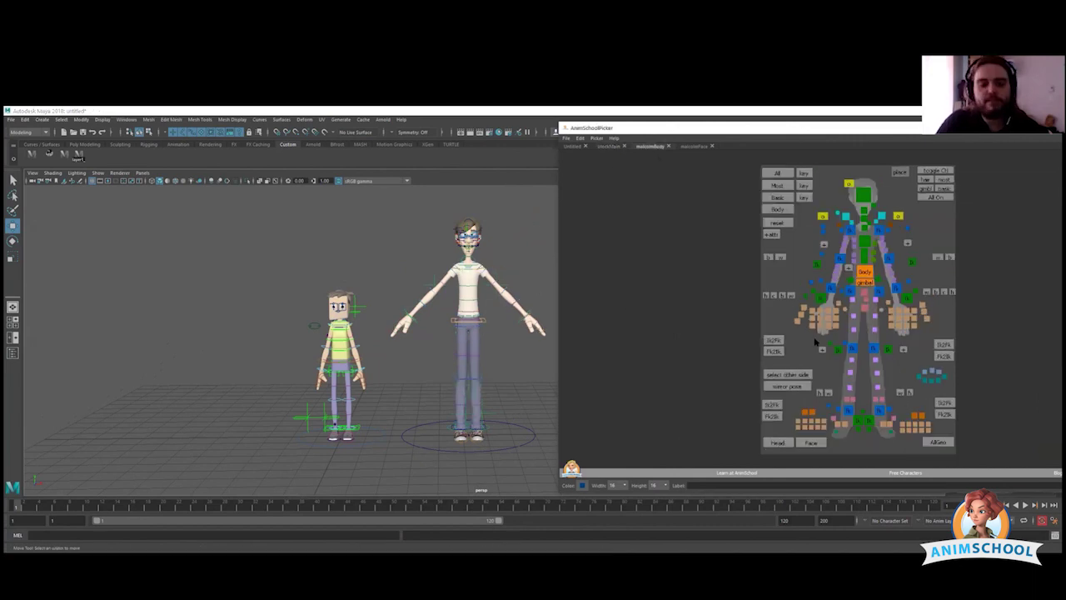
{"action": "middle_click_drag", "start_coordinate": [816, 341], "coordinate": [655, 342]}
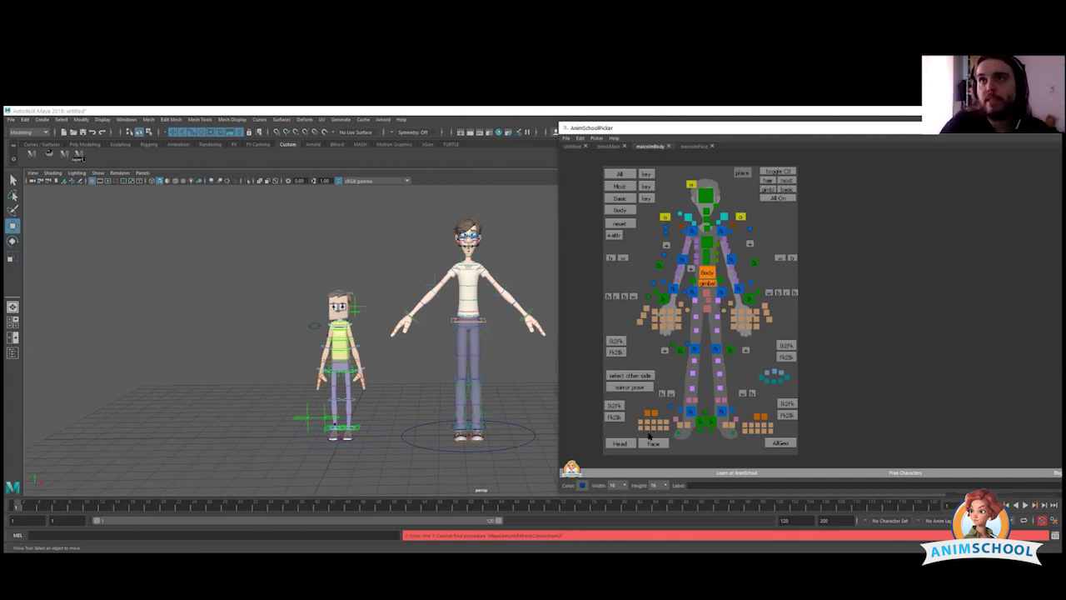
Show the blockMain picker map and try selecting the small character's torso, hand FK and foot IK controls.
{"action": "left_click", "coordinate": [609, 146]}
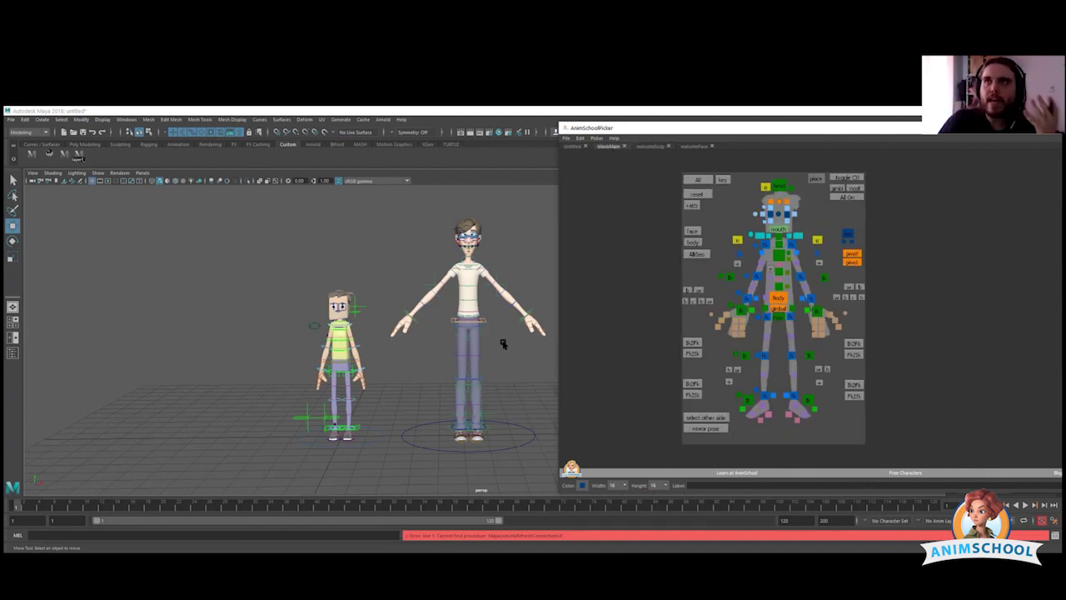
{"action": "left_click", "coordinate": [777, 299]}
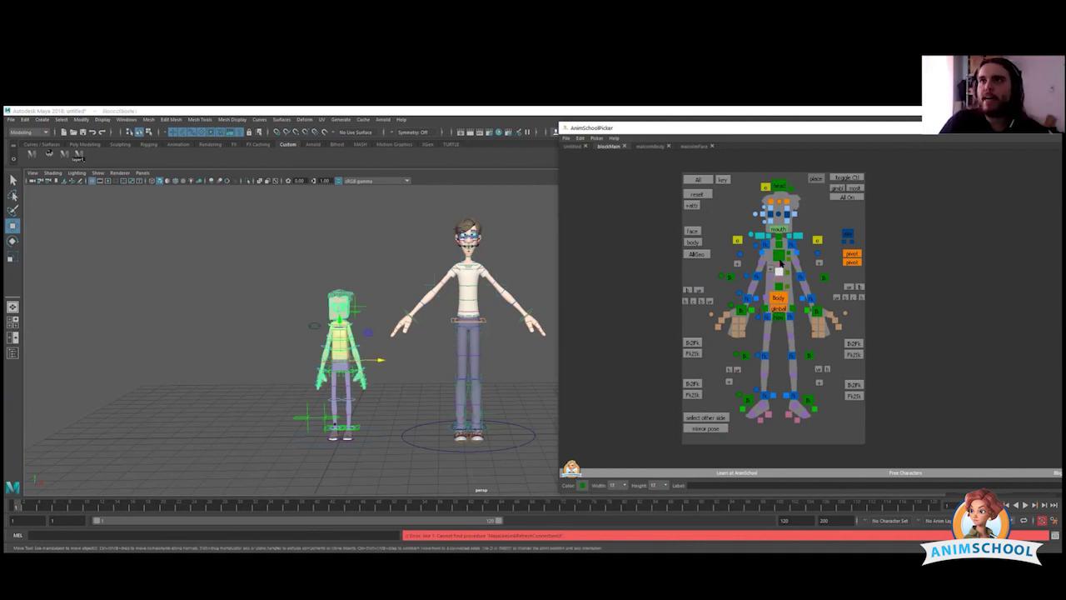
{"action": "left_click", "coordinate": [812, 298]}
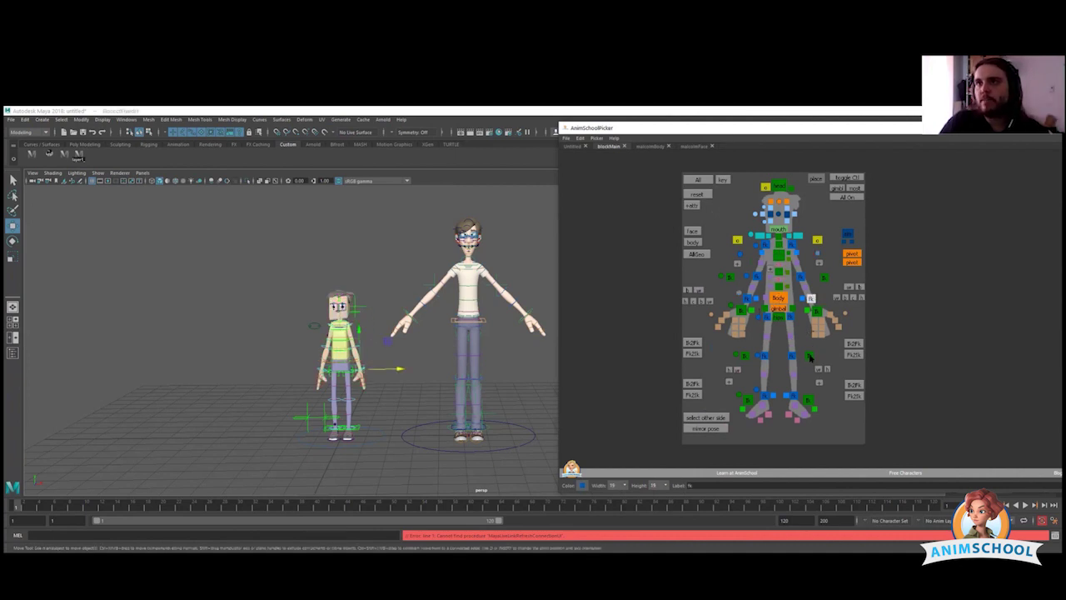
{"action": "left_click", "coordinate": [806, 400]}
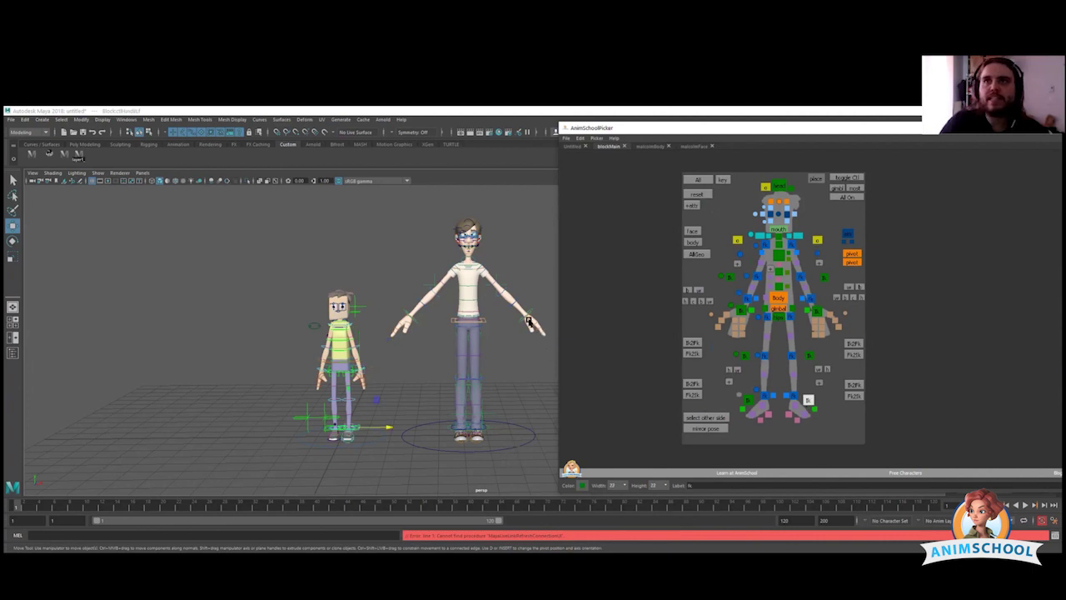
Show the malcolmBody picker map and try selecting the tall character's Body, chest and head controls.
{"action": "left_click", "coordinate": [649, 146]}
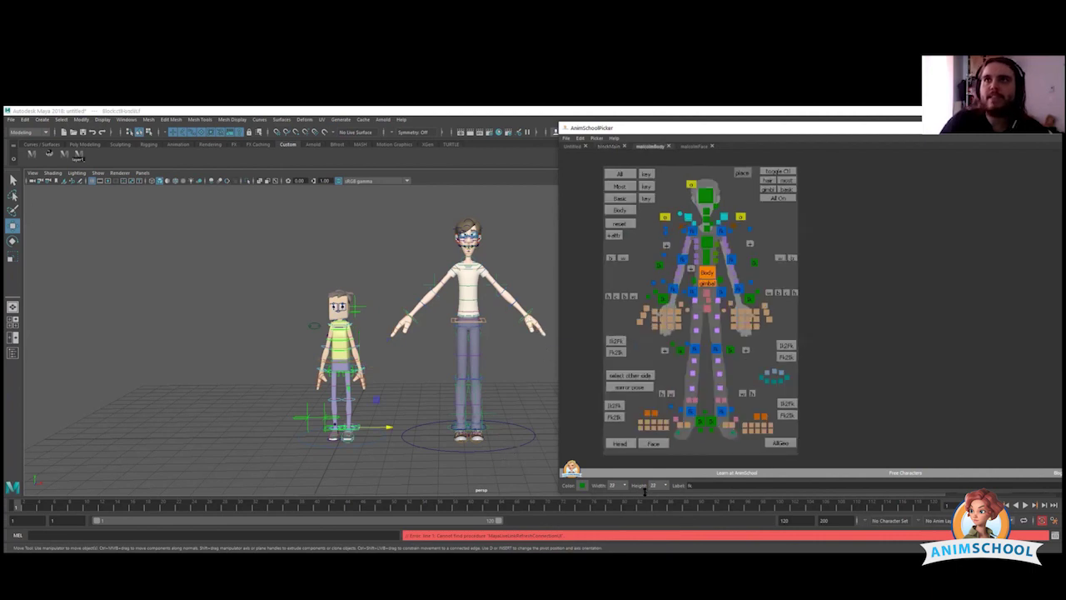
{"action": "left_click", "coordinate": [706, 273]}
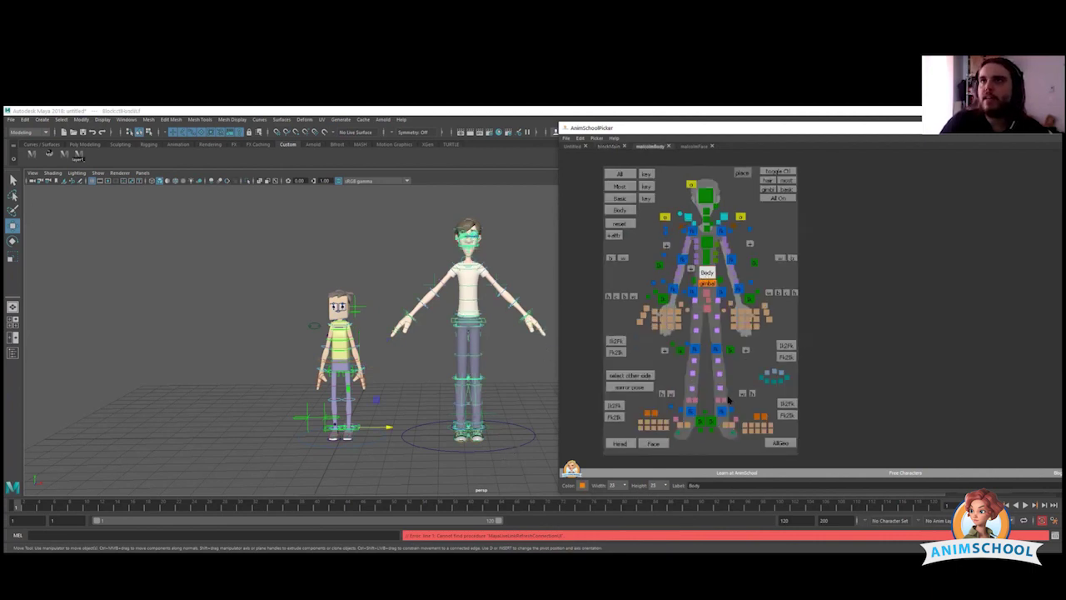
{"action": "left_click", "coordinate": [706, 242]}
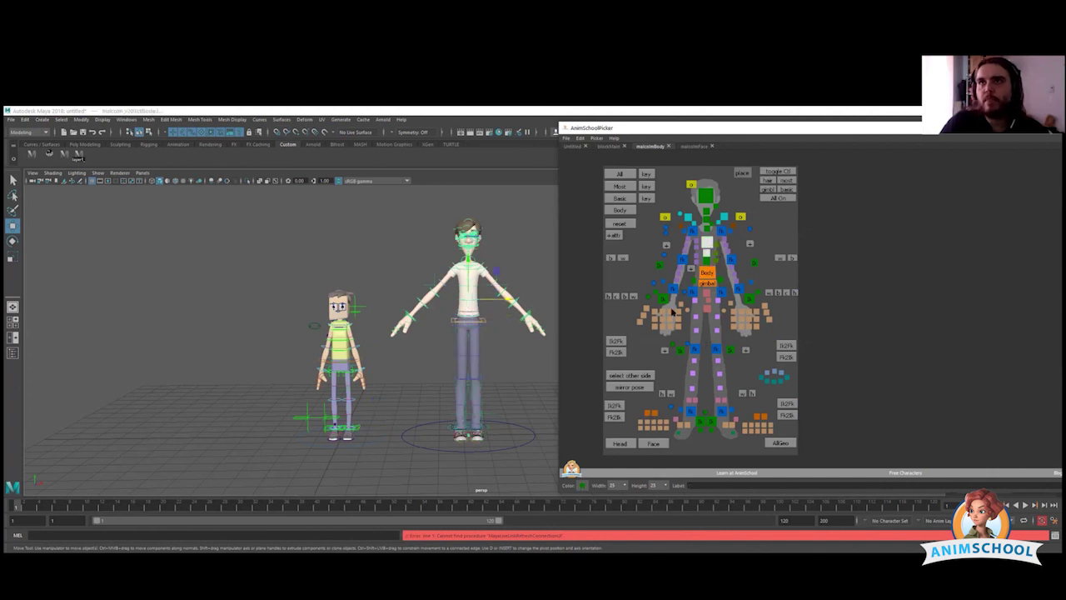
{"action": "left_click", "coordinate": [703, 196]}
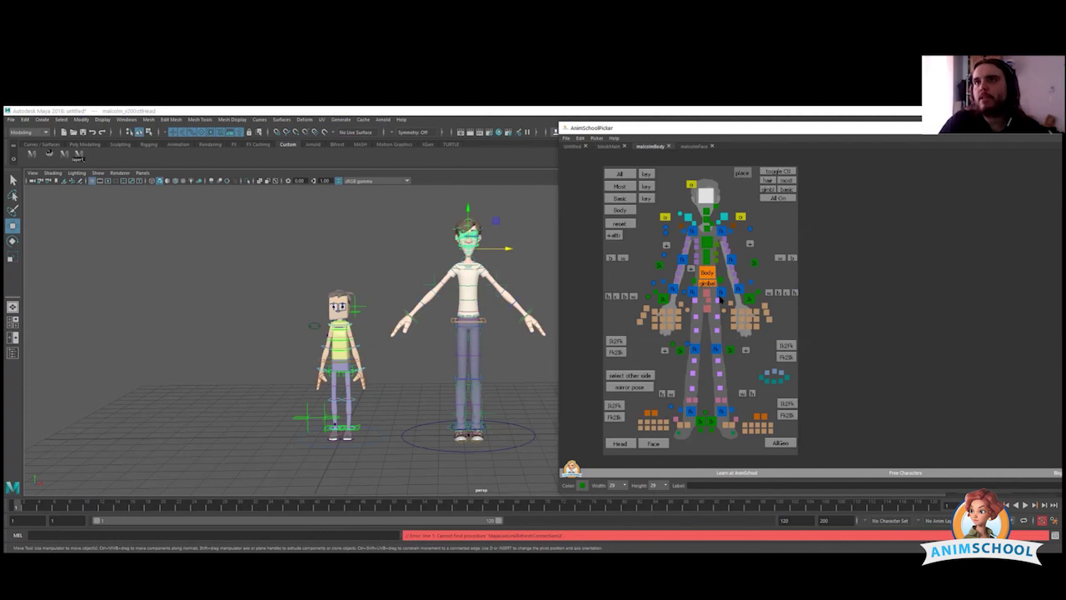
Try group-selecting the tall character's purple leg controls in the picker and the whole small character in the viewport, clearing each selection.
{"action": "left_click_drag", "start_coordinate": [715, 299], "coordinate": [727, 400]}
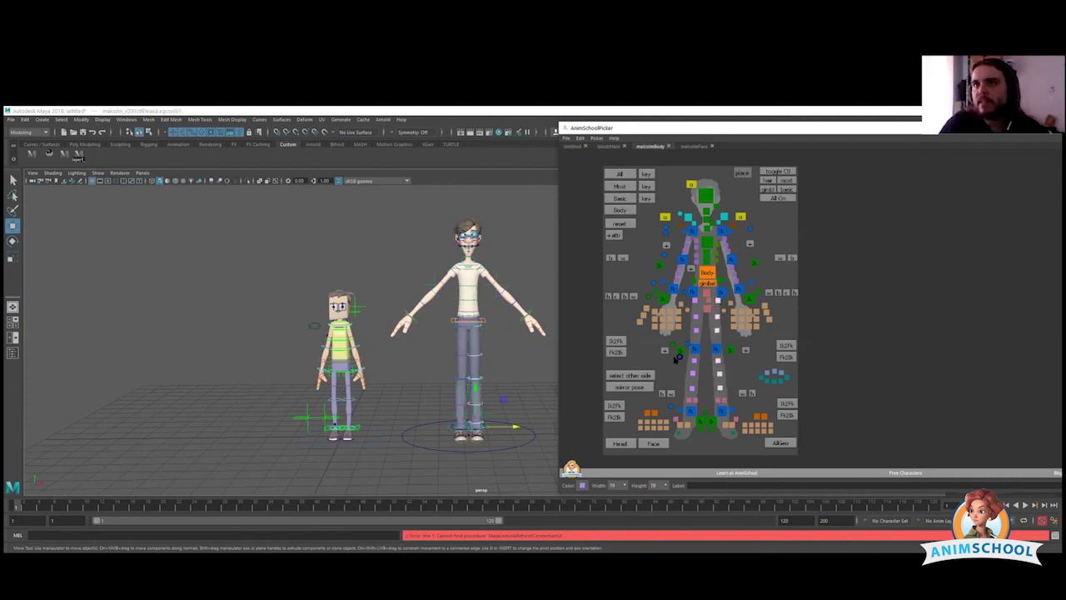
{"action": "left_click_drag", "start_coordinate": [677, 358], "coordinate": [700, 397], "text": "shift"}
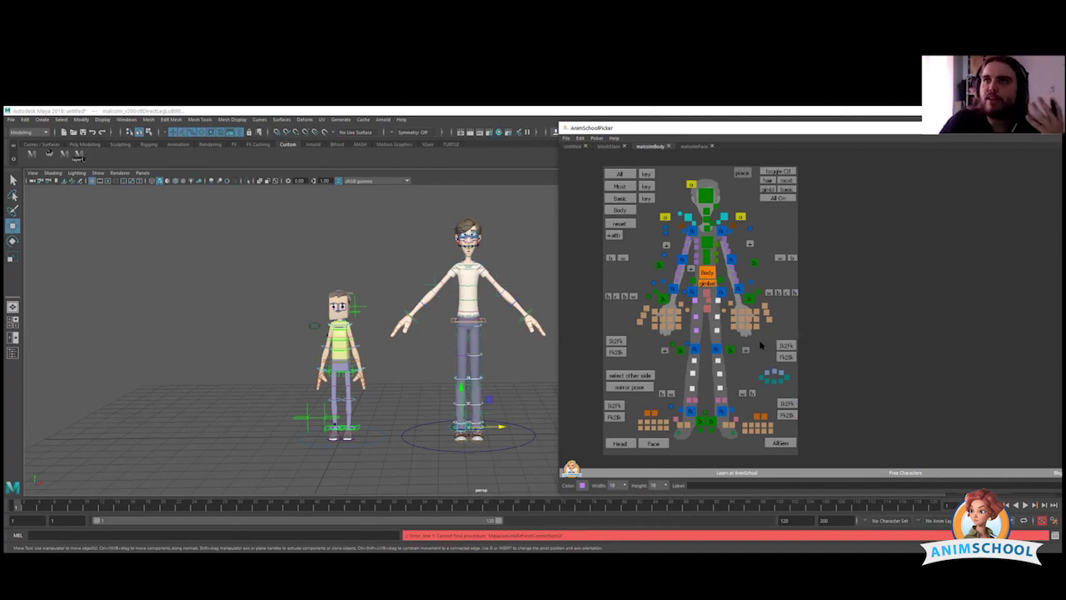
{"action": "left_click", "coordinate": [758, 345]}
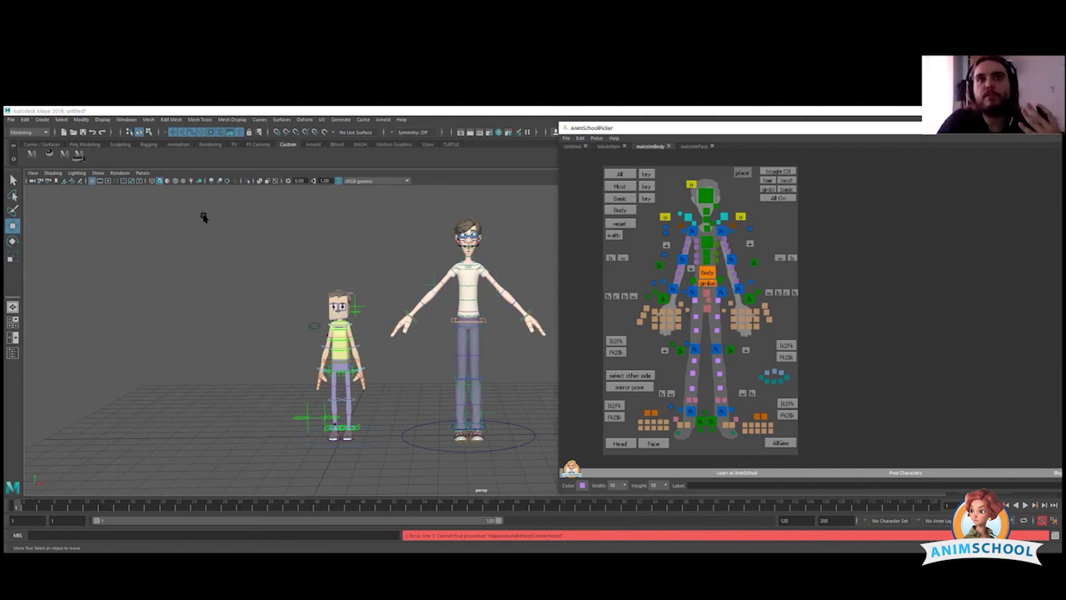
{"action": "left_click_drag", "start_coordinate": [223, 238], "coordinate": [374, 474]}
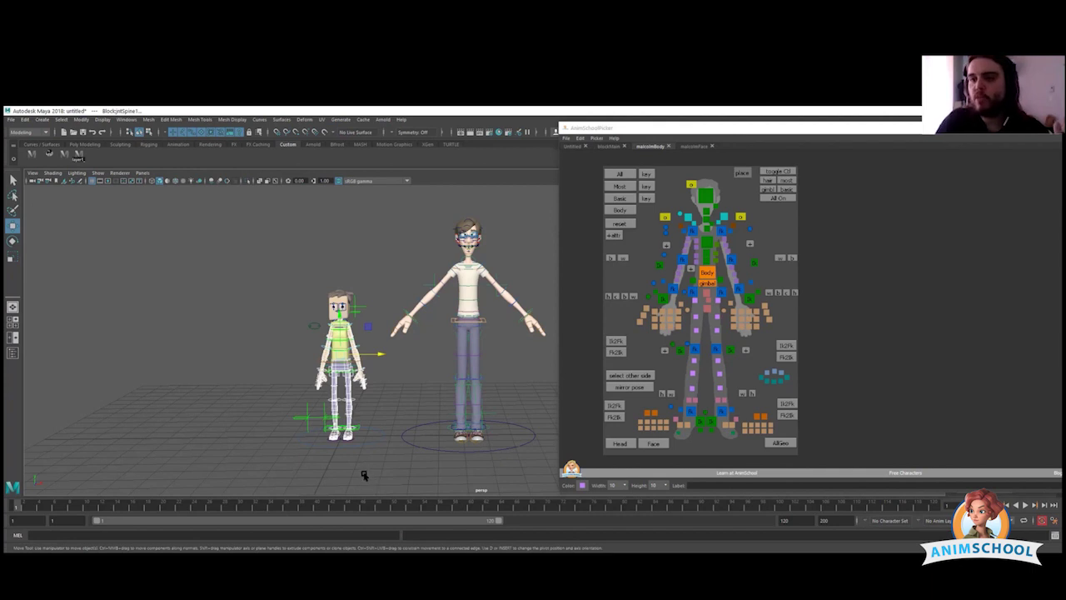
{"action": "left_click", "coordinate": [361, 472]}
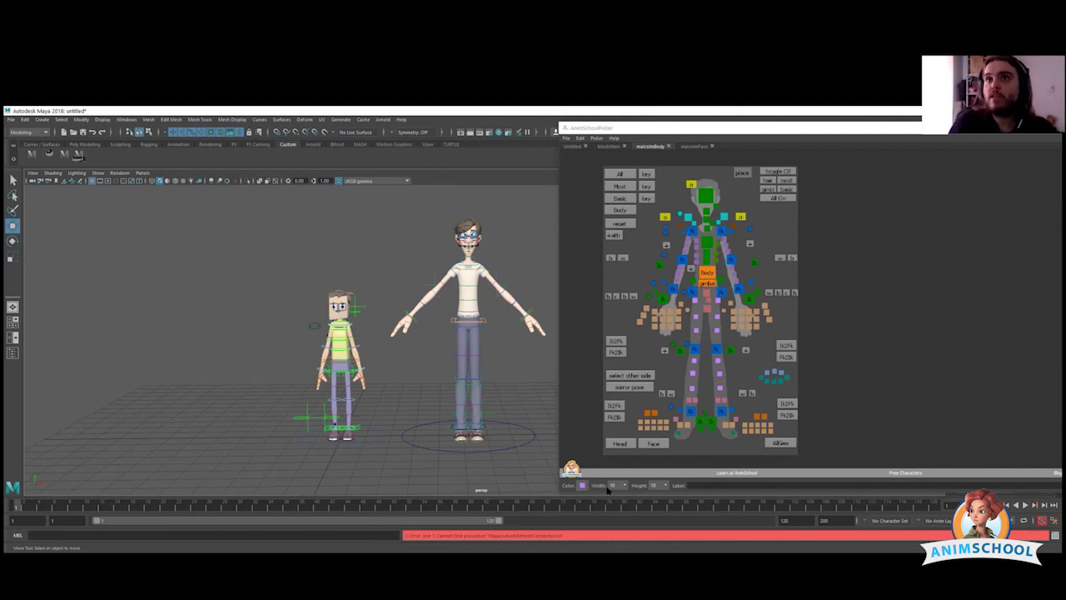
Try moving the tall character's Body control and undo the move.
{"action": "left_click_drag", "start_coordinate": [467, 381], "coordinate": [428, 403], "text": "alt"}
{"action": "middle_click_drag", "start_coordinate": [427, 404], "coordinate": [390, 393], "text": "alt"}
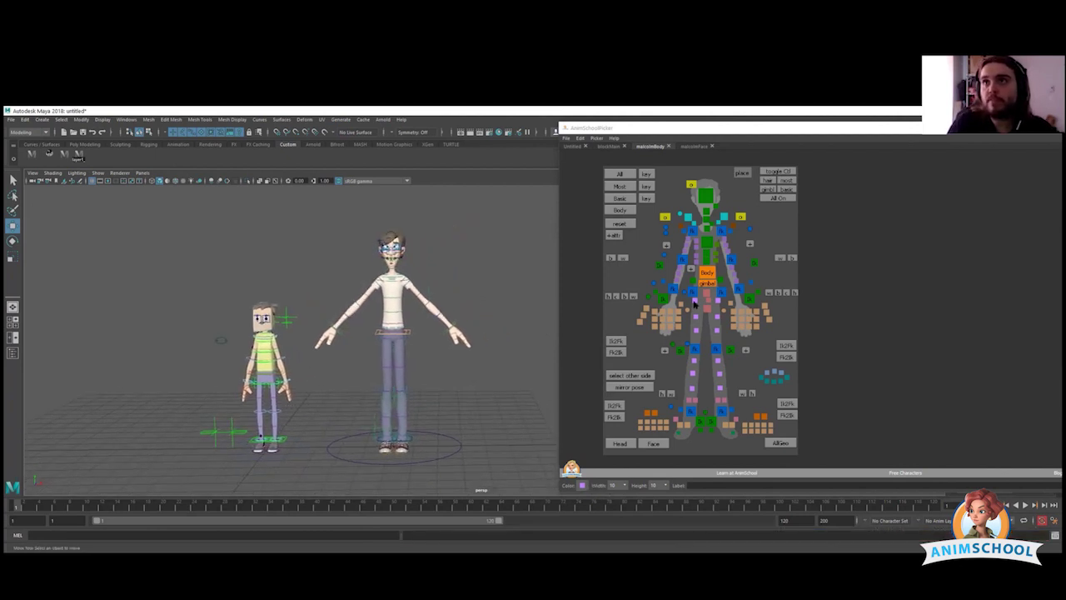
{"action": "left_click", "coordinate": [706, 273]}
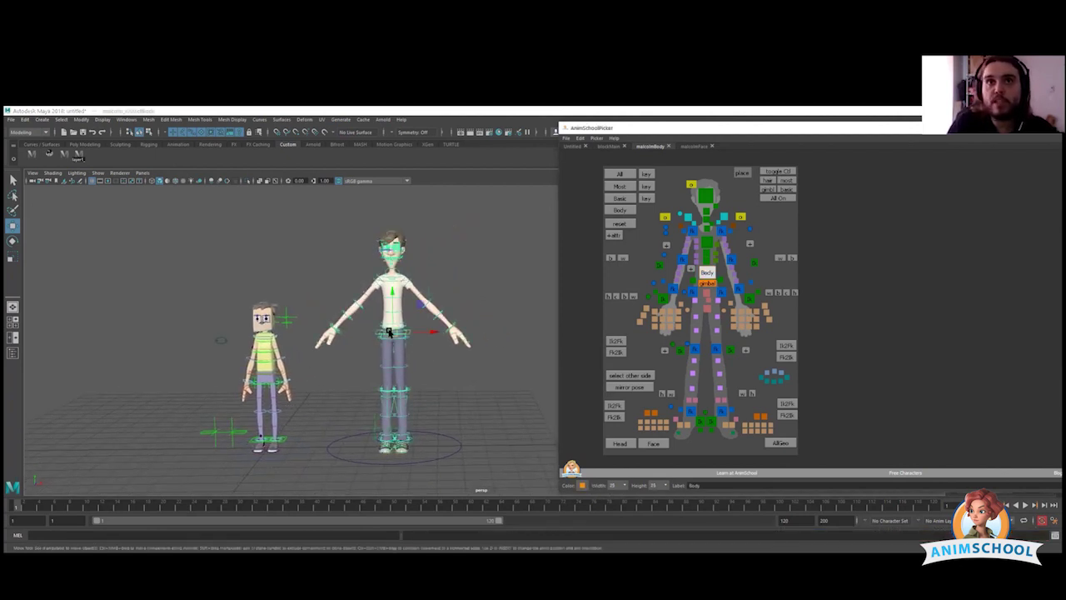
{"action": "left_click_drag", "start_coordinate": [388, 329], "coordinate": [378, 345]}
{"action": "key", "text": "ctrl+z"}
{"action": "key", "text": "ctrl+z"}
{"action": "key", "text": "ctrl+z"}
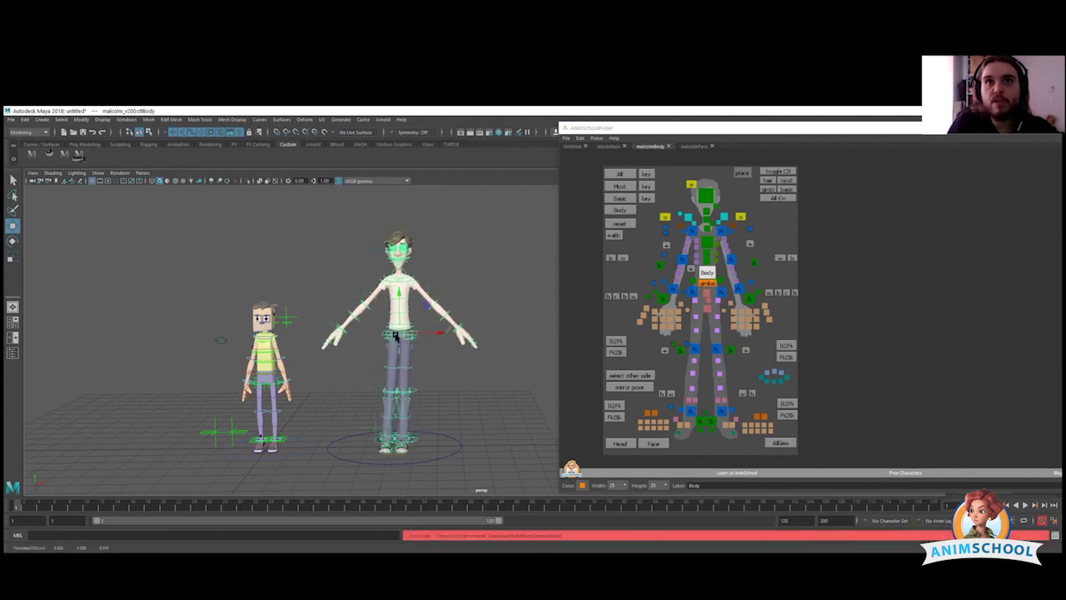
Test moving and rotating the tall character's chest control, undoing the changes.
{"action": "left_click", "coordinate": [707, 244]}
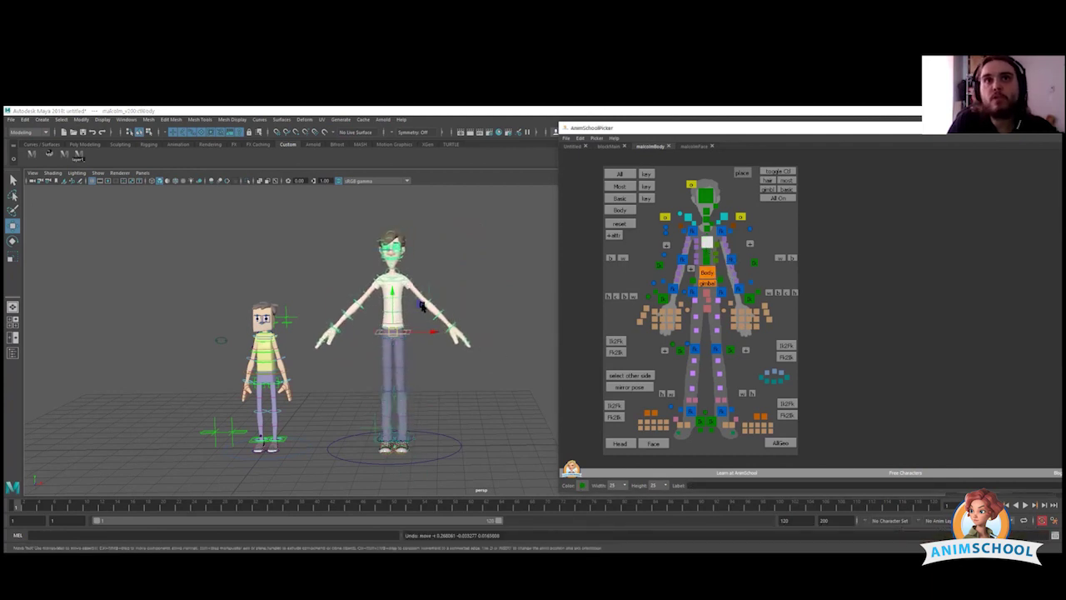
{"action": "key", "text": "ctrl+z"}
{"action": "key", "text": "ctrl+z"}
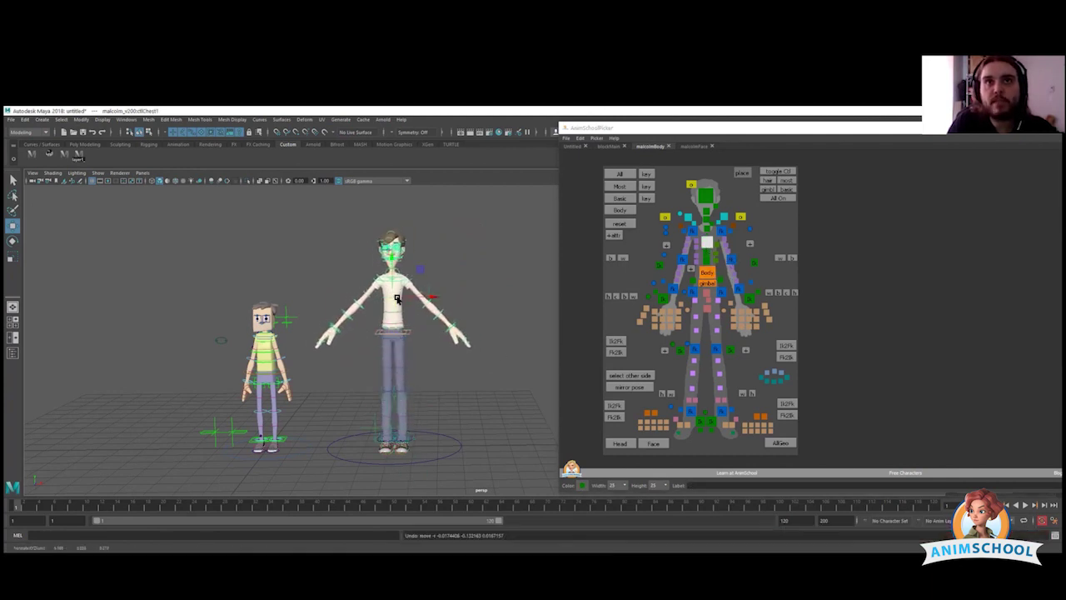
{"action": "key", "text": "e"}
{"action": "left_click_drag", "start_coordinate": [395, 291], "coordinate": [379, 293]}
{"action": "key", "text": "ctrl+z"}
{"action": "key", "text": "ctrl+z"}
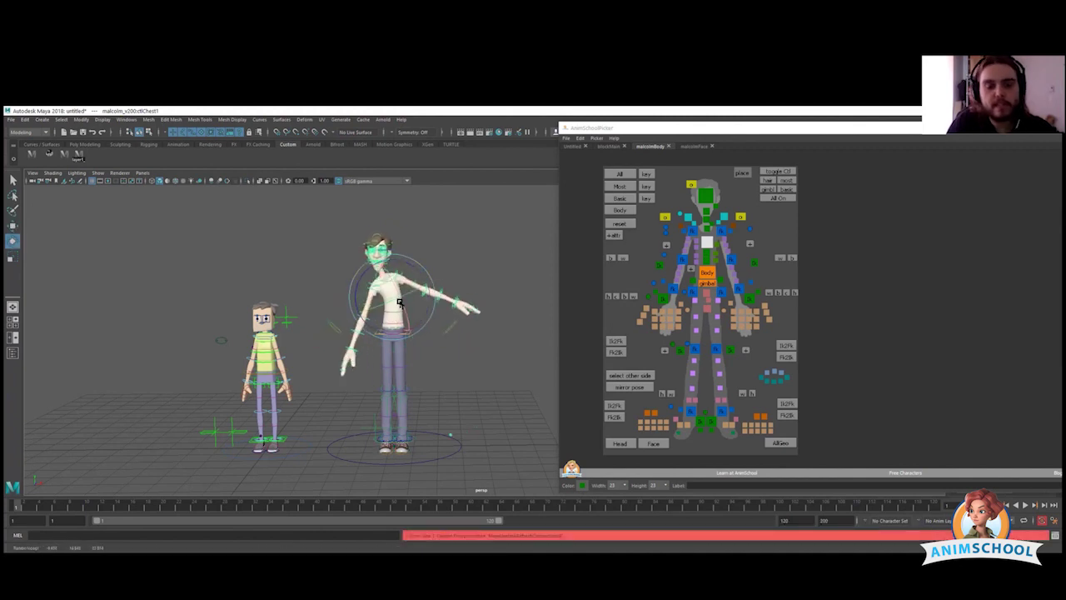
Rotate the tall character's left upper-arm FK control so the arm hangs down beside the torso.
{"action": "left_click", "coordinate": [721, 229]}
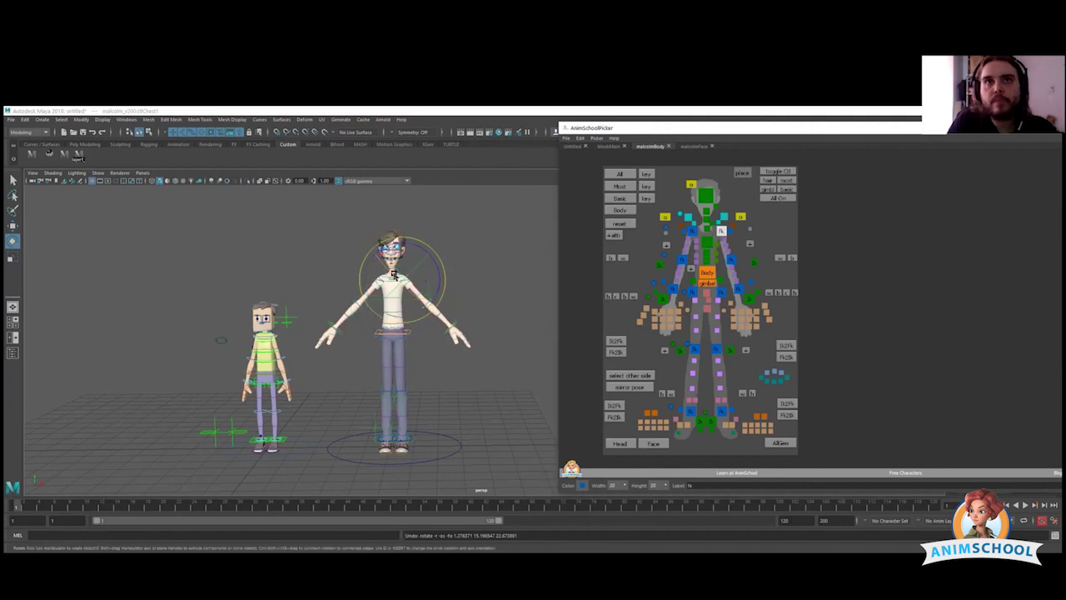
{"action": "left_click_drag", "start_coordinate": [434, 266], "coordinate": [430, 289]}
{"action": "scroll", "coordinate": [369, 312], "scroll_direction": "up", "scroll_amount": 4}
{"action": "scroll", "coordinate": [368, 312], "scroll_direction": "up", "scroll_amount": 2}
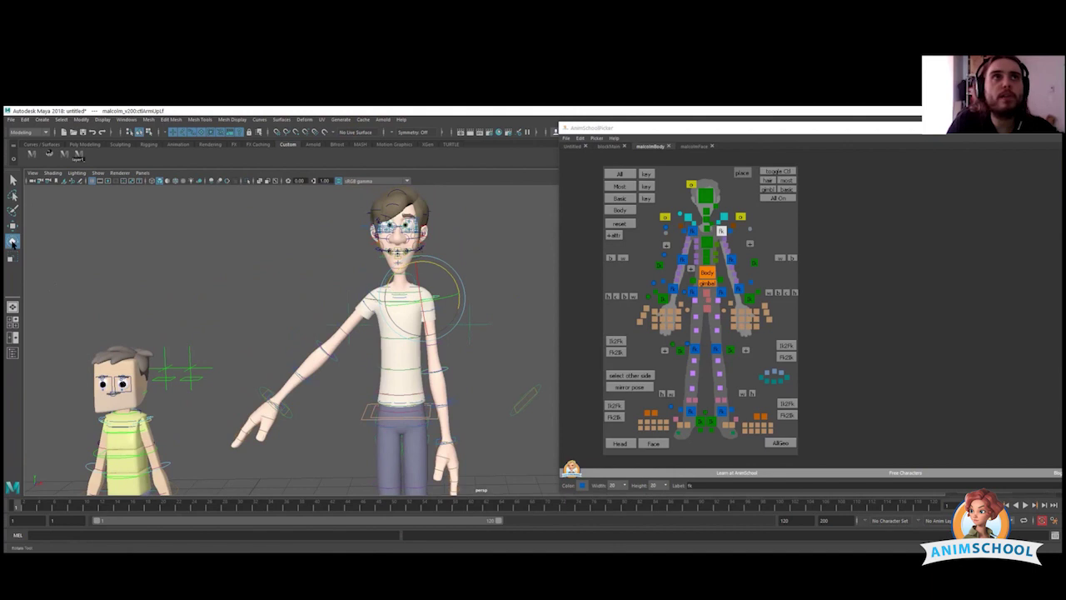
Limit the viewport's displayed object types to polygons only, hiding the rig's control curves.
{"action": "left_click", "coordinate": [97, 172]}
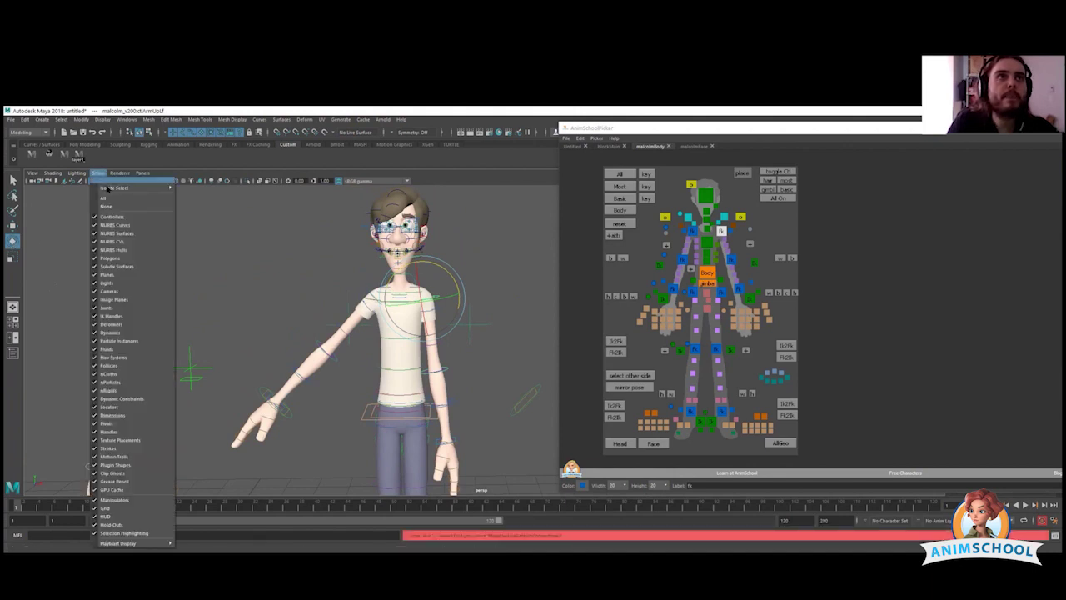
{"action": "left_click", "coordinate": [119, 233]}
{"action": "left_click", "coordinate": [99, 173]}
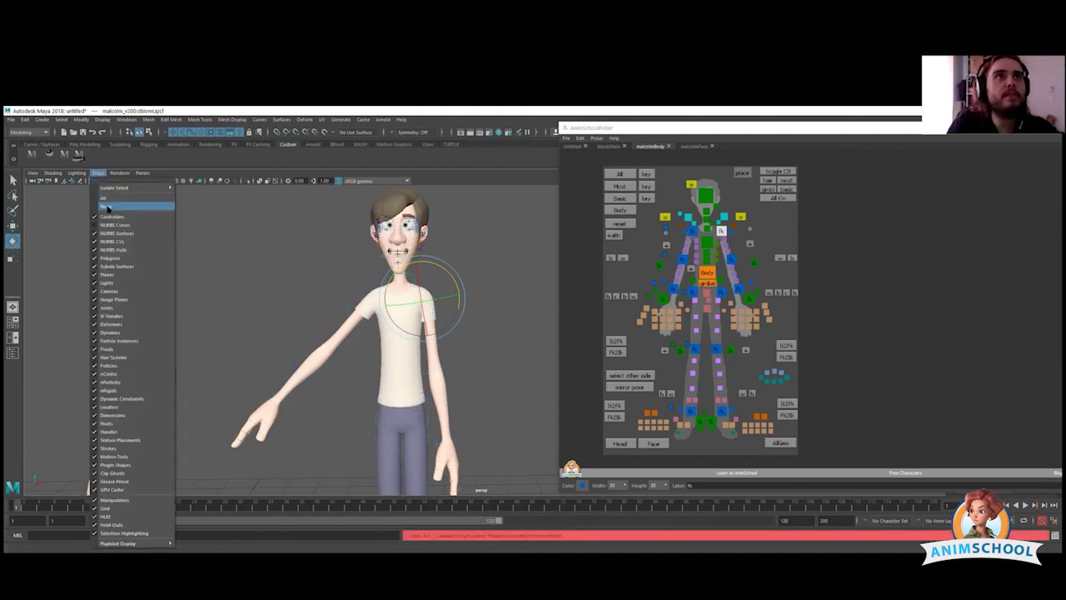
{"action": "left_click", "coordinate": [106, 206]}
{"action": "left_click", "coordinate": [98, 172]}
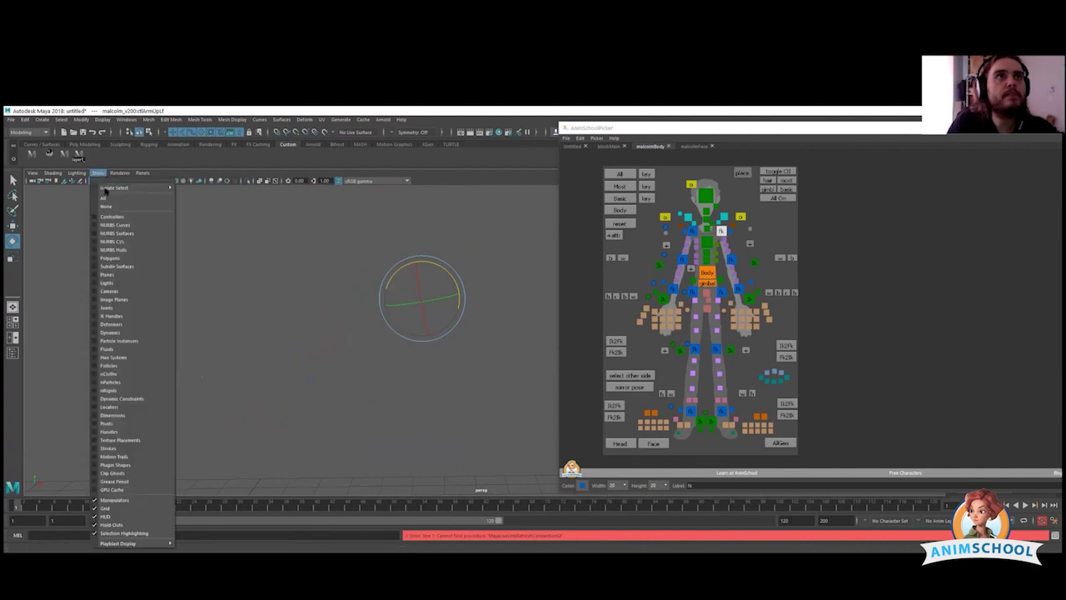
{"action": "left_click", "coordinate": [109, 257]}
Rotate the tall character's left forearm FK control to bend the elbow sharply, bringing the hand across the torso.
{"action": "left_click_drag", "start_coordinate": [339, 264], "coordinate": [363, 261], "text": "alt"}
{"action": "middle_click_drag", "start_coordinate": [363, 261], "coordinate": [361, 258], "text": "alt"}
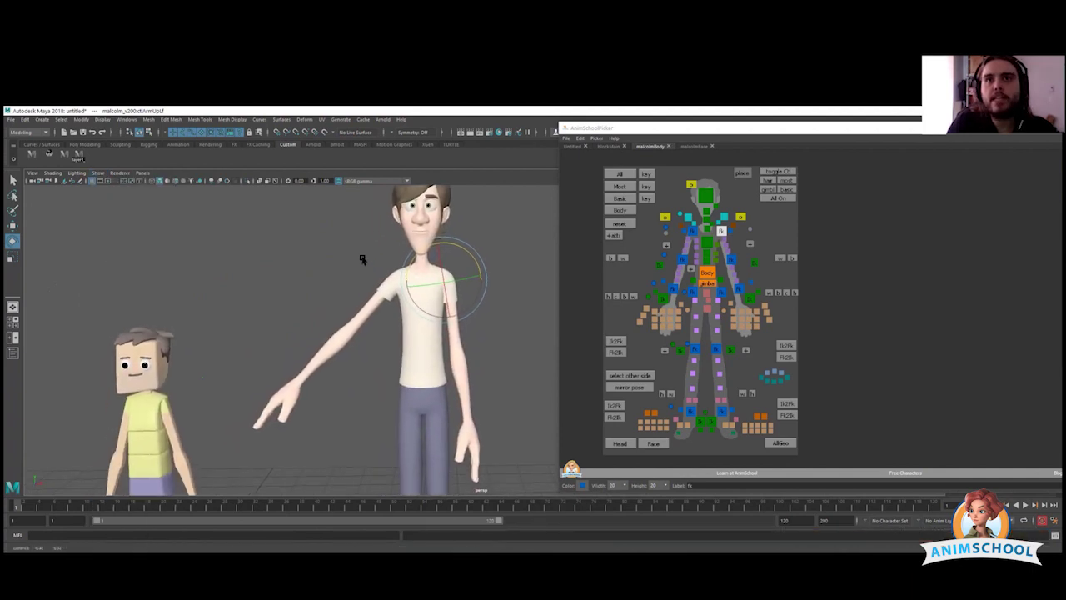
{"action": "middle_click_drag", "start_coordinate": [401, 361], "coordinate": [398, 326], "text": "alt"}
{"action": "left_click", "coordinate": [729, 260]}
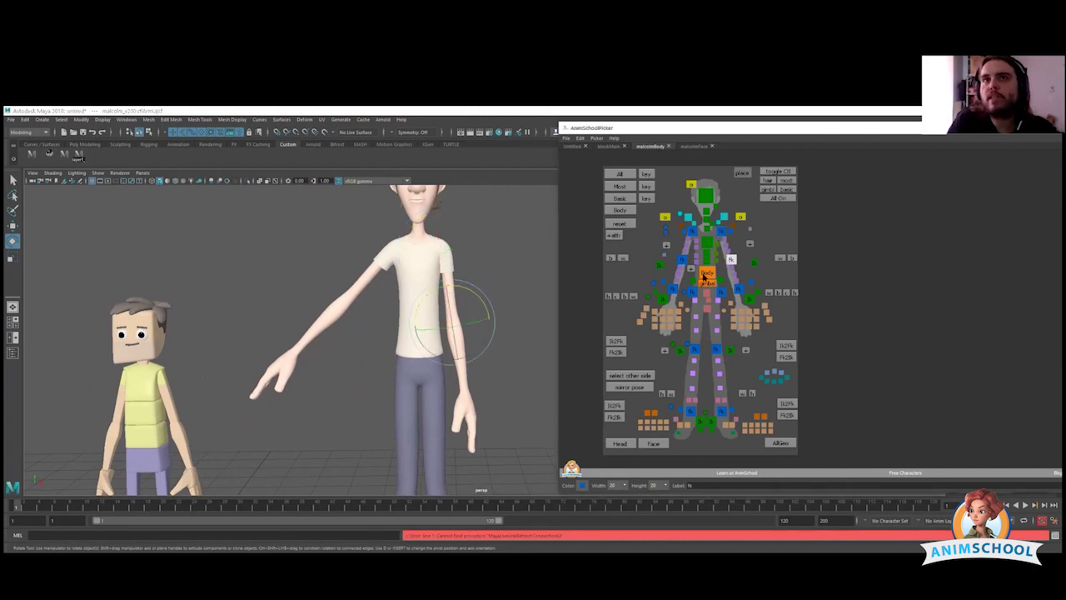
{"action": "left_click_drag", "start_coordinate": [469, 295], "coordinate": [447, 334]}
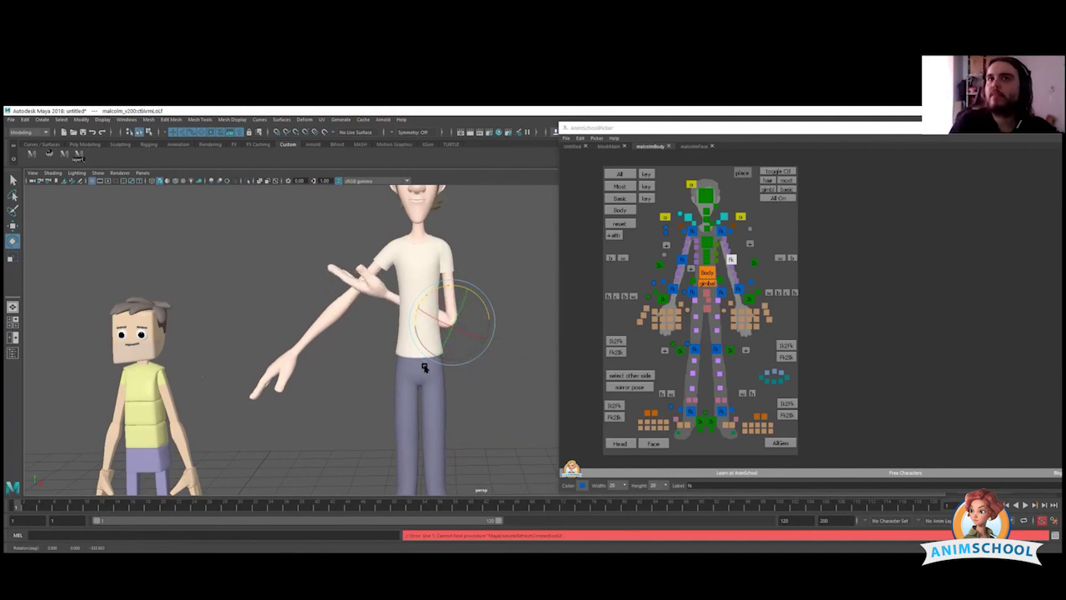
Examine the bent left elbow up close and rotate the forearm back to a nearly straight pose.
{"action": "scroll", "coordinate": [436, 329], "scroll_direction": "up", "scroll_amount": 5}
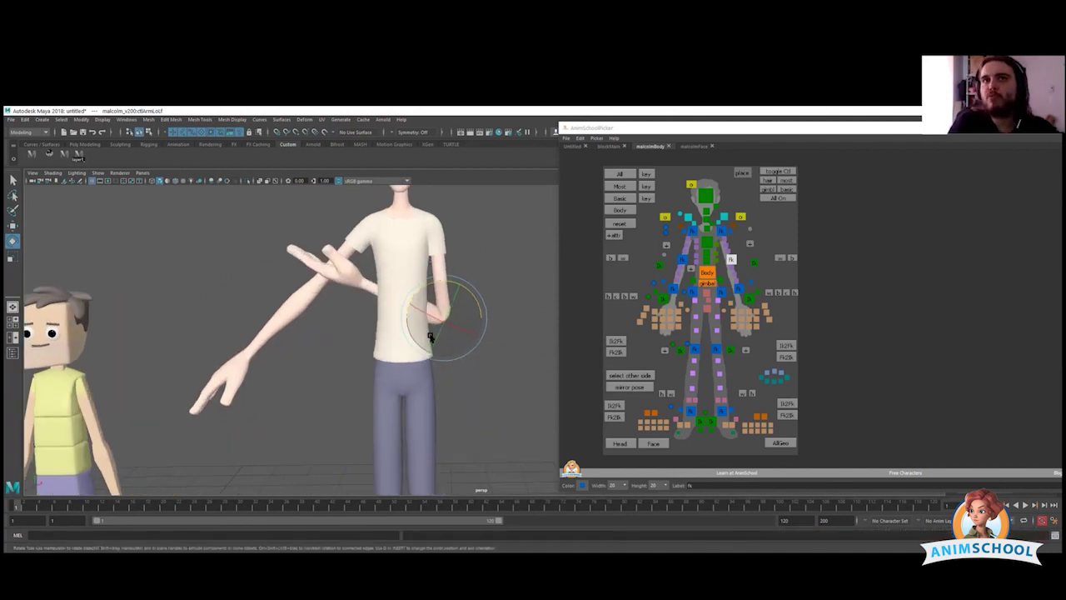
{"action": "middle_click_drag", "start_coordinate": [431, 336], "coordinate": [403, 353], "text": "alt"}
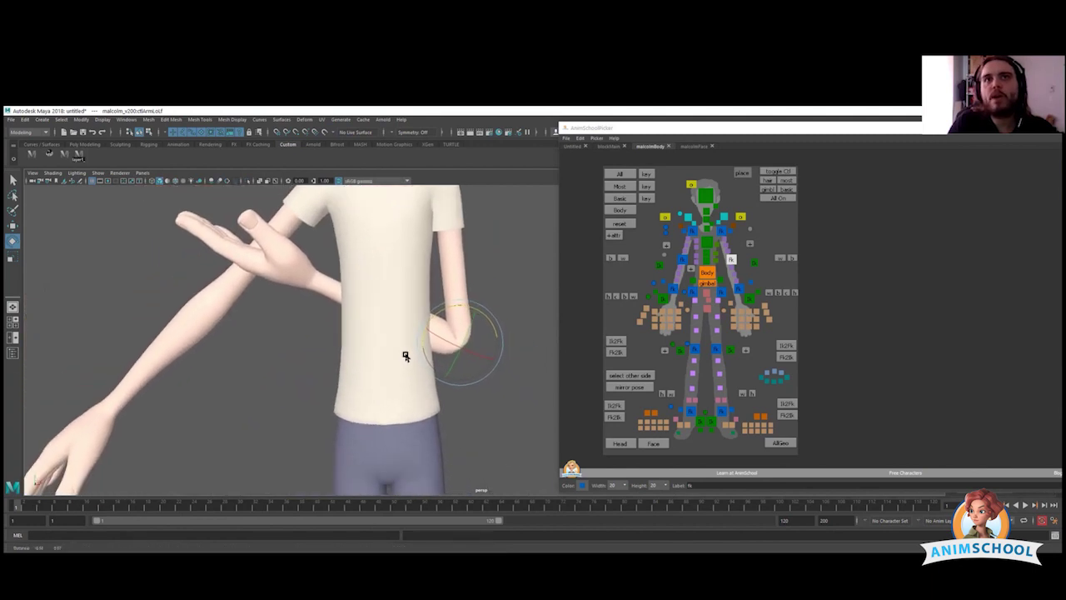
{"action": "scroll", "coordinate": [471, 361], "scroll_direction": "up", "scroll_amount": 1}
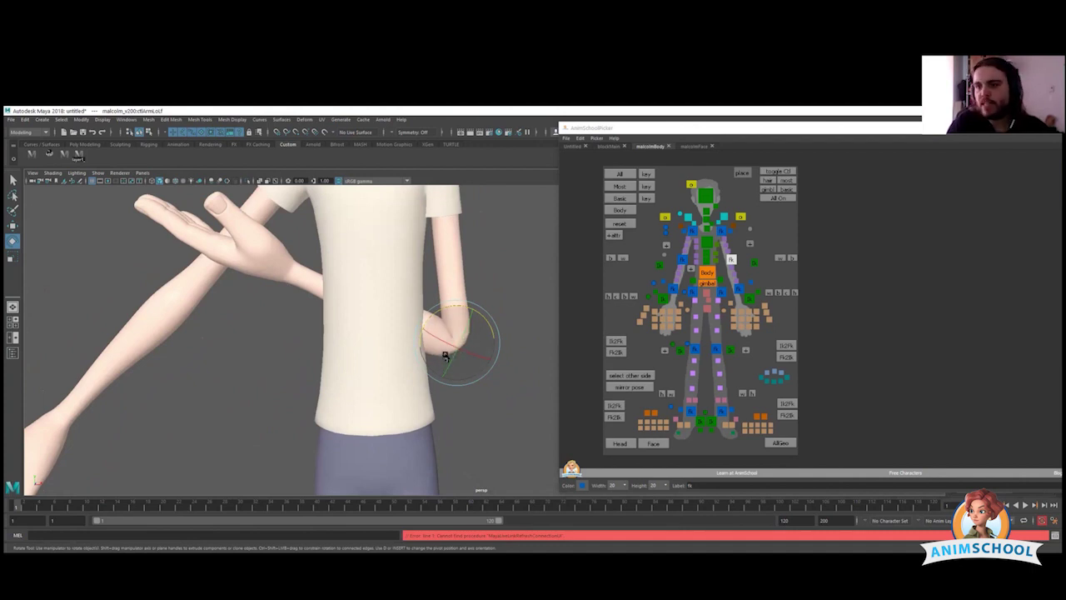
{"action": "left_click_drag", "start_coordinate": [441, 347], "coordinate": [400, 353]}
{"action": "scroll", "coordinate": [400, 353], "scroll_direction": "down", "scroll_amount": 3}
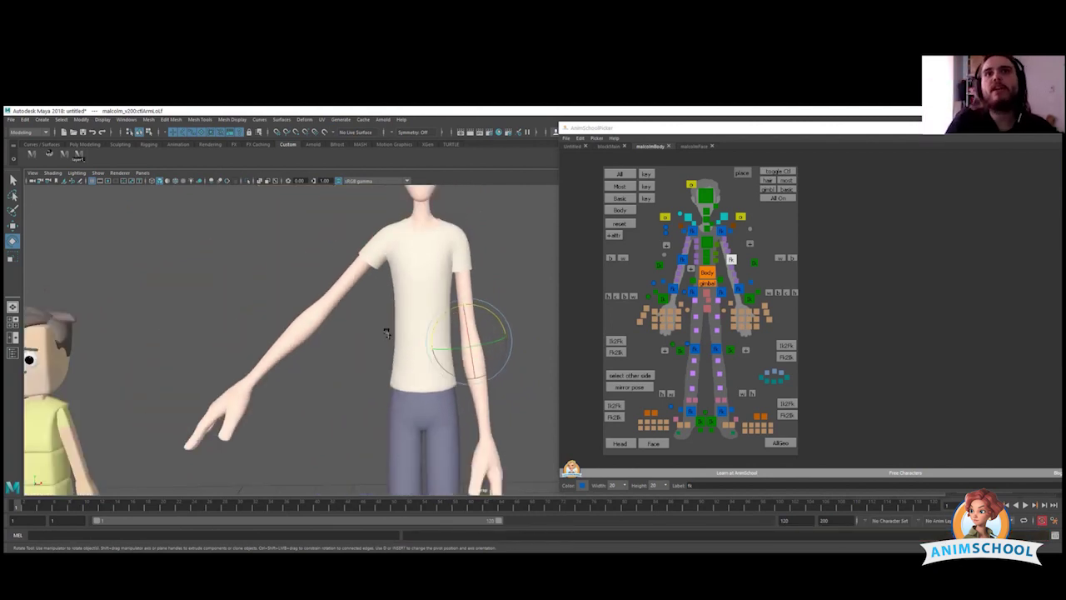
Try moving the tall character's left foot IK control and undo the move.
{"action": "middle_click_drag", "start_coordinate": [386, 333], "coordinate": [404, 259], "text": "alt"}
{"action": "scroll", "coordinate": [369, 382], "scroll_direction": "down", "scroll_amount": 3}
{"action": "middle_click_drag", "start_coordinate": [425, 390], "coordinate": [407, 317], "text": "alt"}
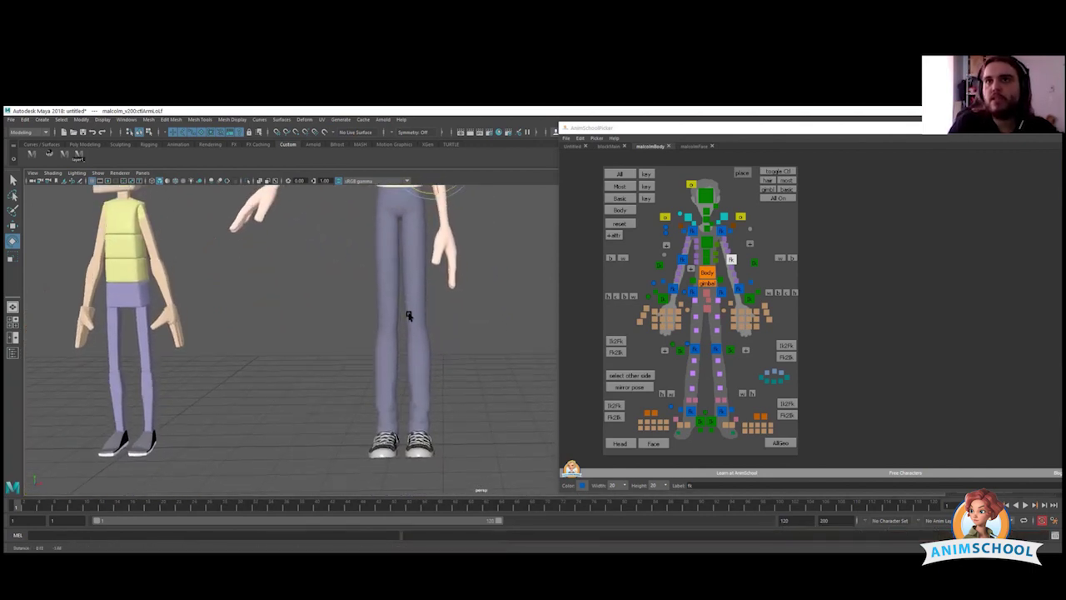
{"action": "left_click", "coordinate": [712, 423]}
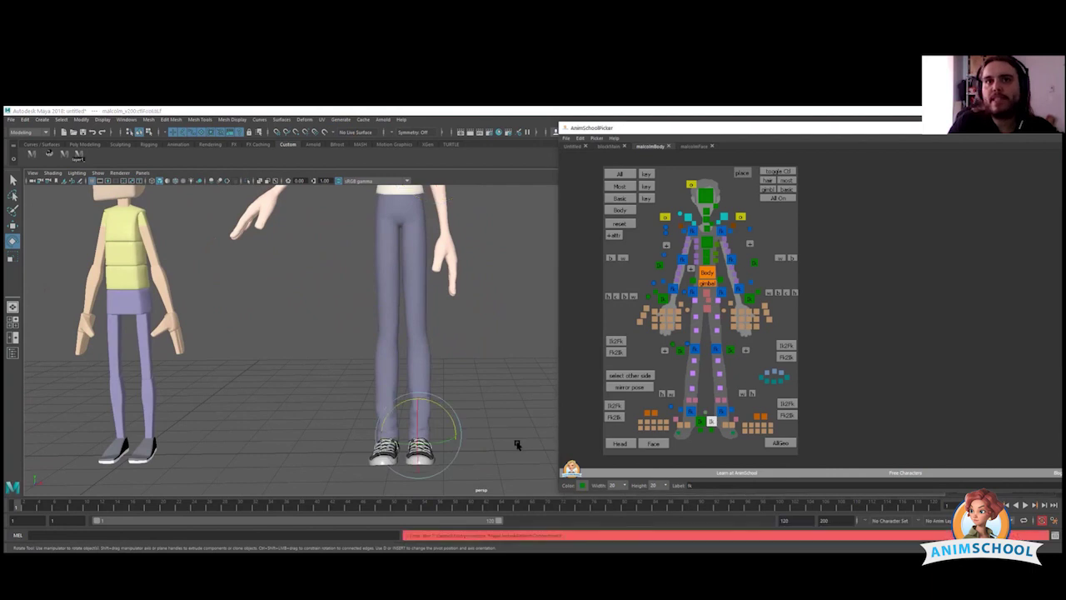
{"action": "key", "text": "w"}
{"action": "mouse_move", "coordinate": [422, 427]}
{"action": "left_mouse_down"}
{"action": "mouse_move", "coordinate": [441, 348]}
{"action": "mouse_move", "coordinate": [417, 435]}
{"action": "left_mouse_up"}
{"action": "key", "text": "ctrl+z"}
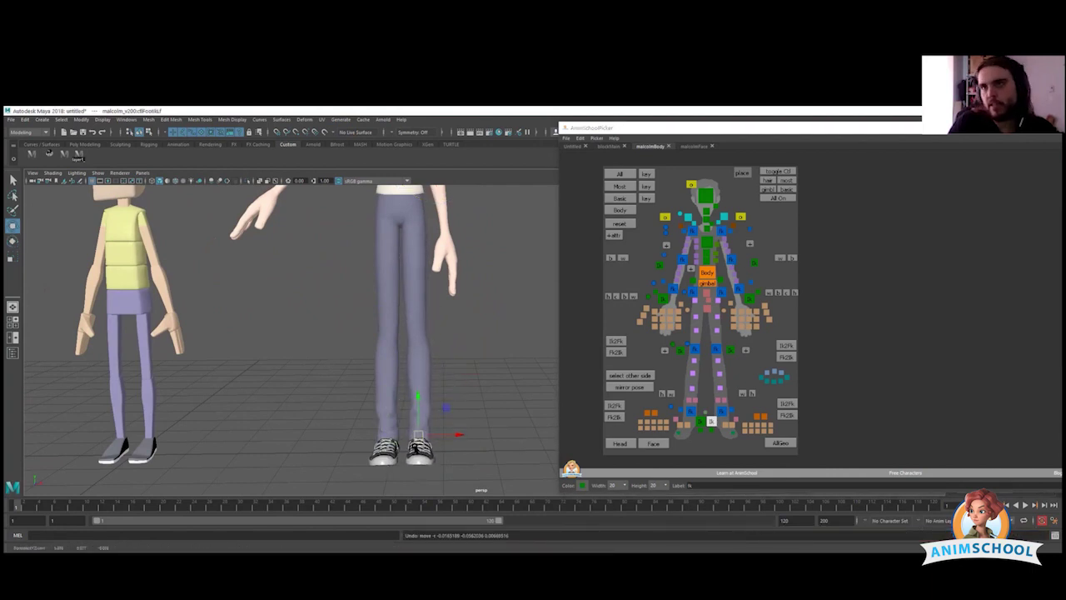
Try shifting the direct control at the top of the tall character's left leg sideways and undo it.
{"action": "left_click_drag", "start_coordinate": [310, 362], "coordinate": [304, 350], "text": "alt"}
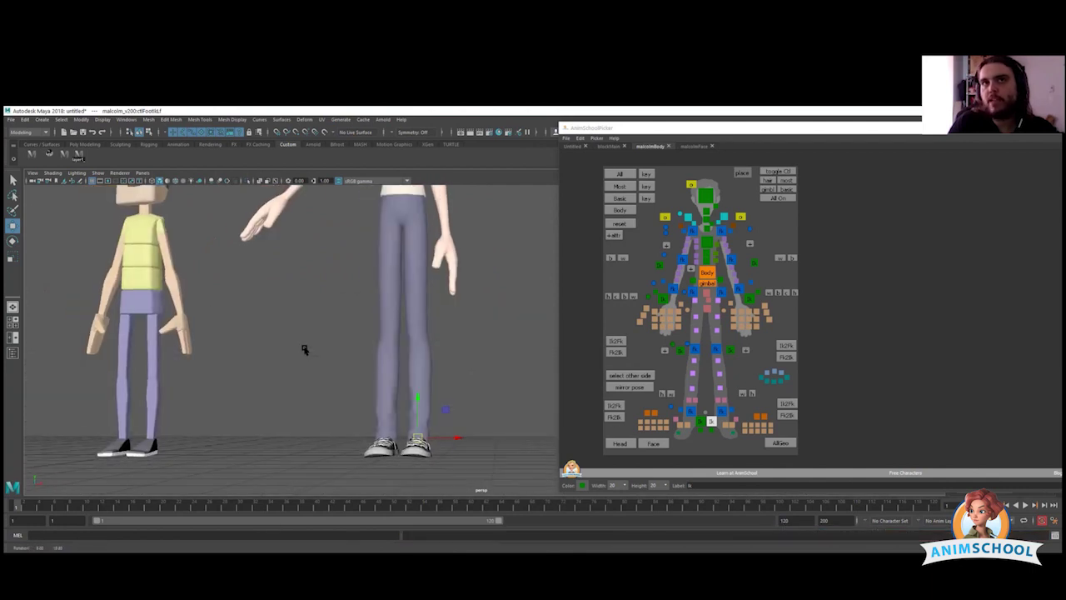
{"action": "left_click", "coordinate": [718, 301]}
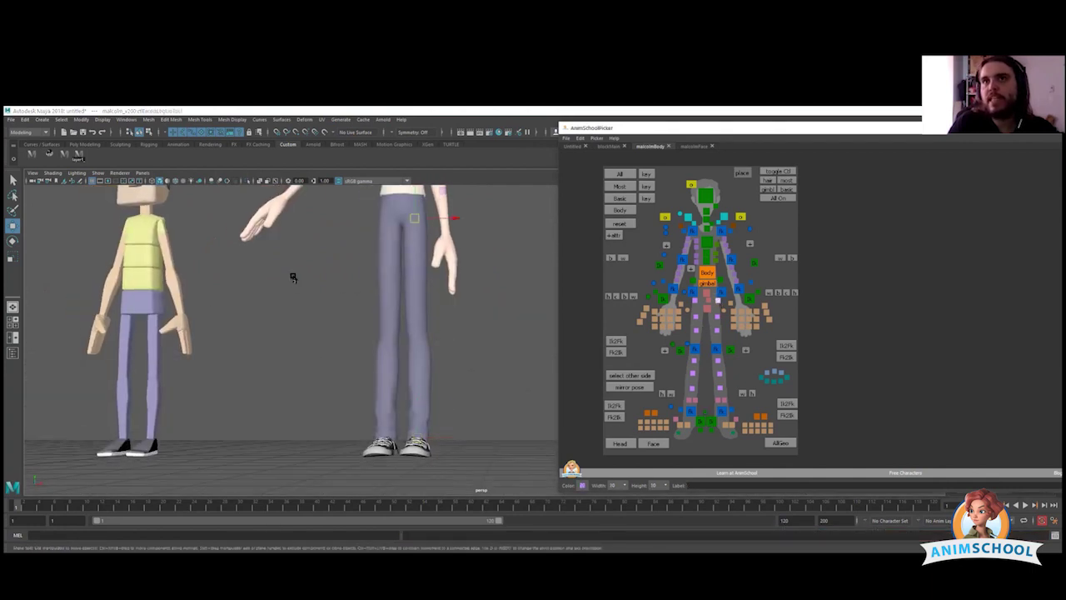
{"action": "middle_click_drag", "start_coordinate": [291, 275], "coordinate": [314, 333], "text": "alt"}
{"action": "mouse_move", "coordinate": [472, 277]}
{"action": "left_mouse_down"}
{"action": "mouse_move", "coordinate": [489, 277]}
{"action": "mouse_move", "coordinate": [479, 275]}
{"action": "left_mouse_up"}
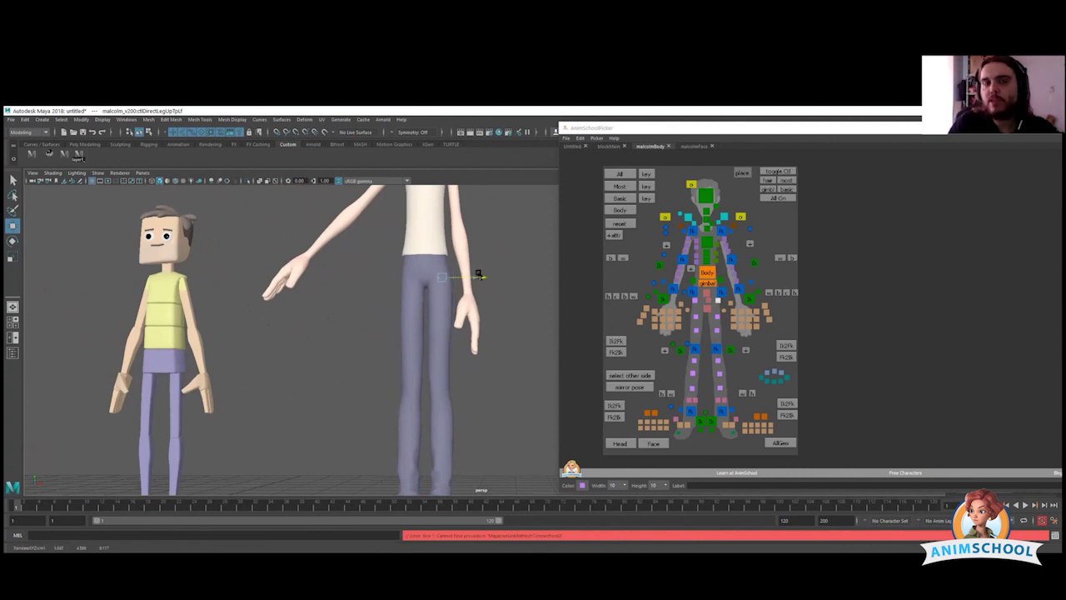
{"action": "key", "text": "ctrl+z"}
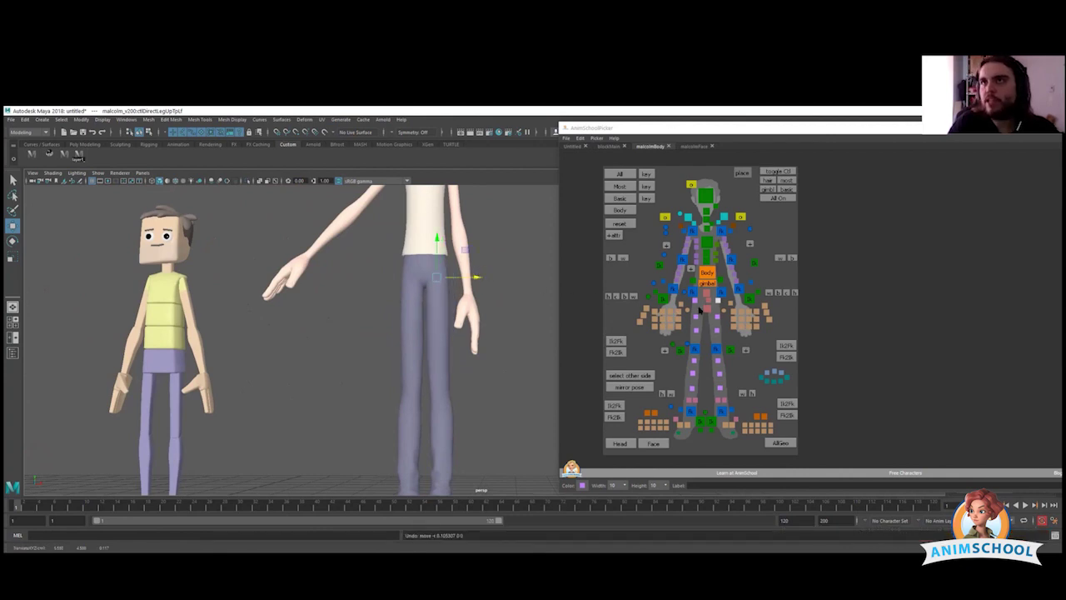
Try moving the tall character's left hip control sideways and undo it.
{"action": "left_click", "coordinate": [719, 282]}
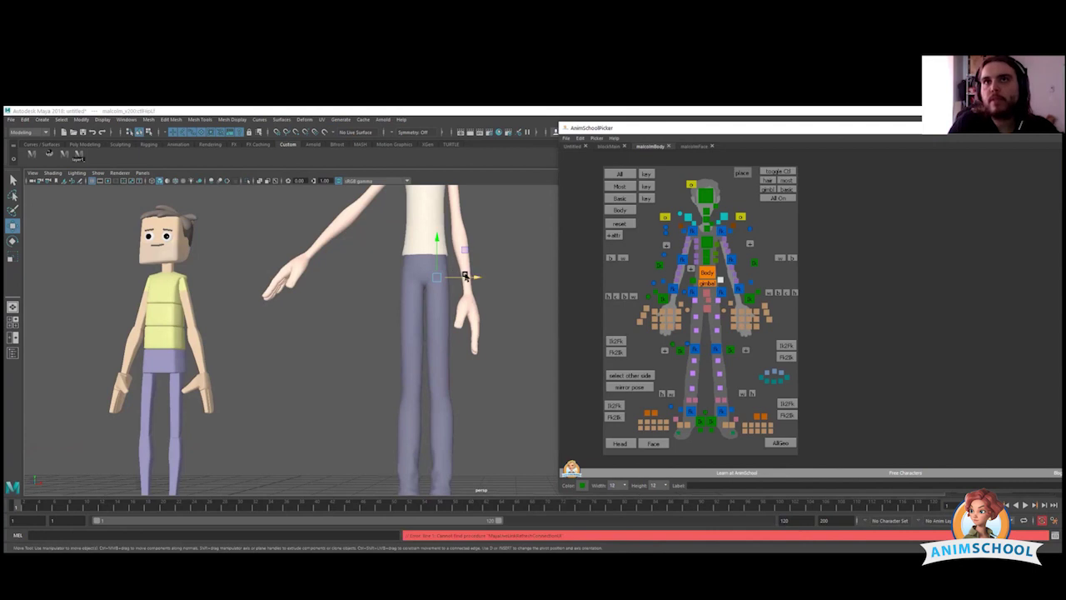
{"action": "left_click_drag", "start_coordinate": [466, 276], "coordinate": [468, 275]}
{"action": "key", "text": "ctrl+z"}
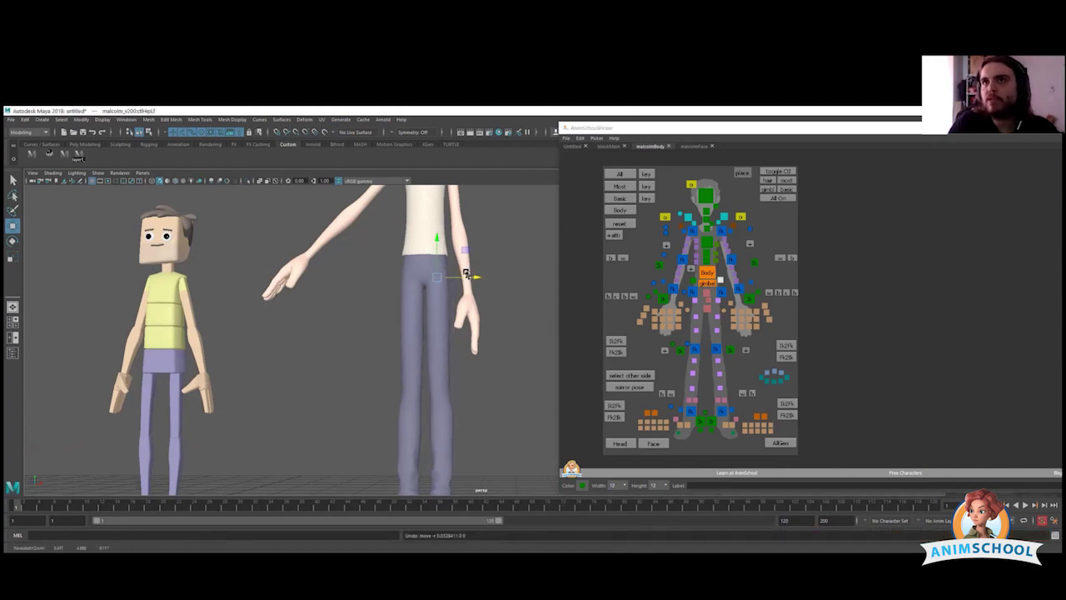
Try rotating the tall character's body gimbal control to tilt the torso sideways, and undo the rotation.
{"action": "left_click", "coordinate": [707, 284]}
{"action": "key", "text": "e"}
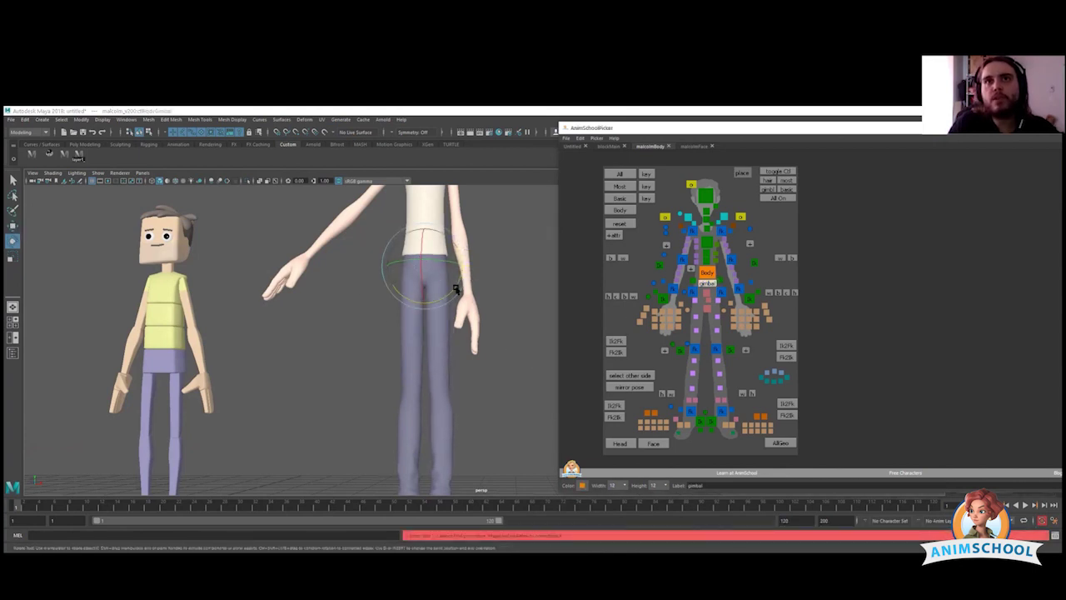
{"action": "mouse_move", "coordinate": [452, 289]}
{"action": "left_mouse_down"}
{"action": "mouse_move", "coordinate": [443, 291]}
{"action": "mouse_move", "coordinate": [463, 283]}
{"action": "left_mouse_up"}
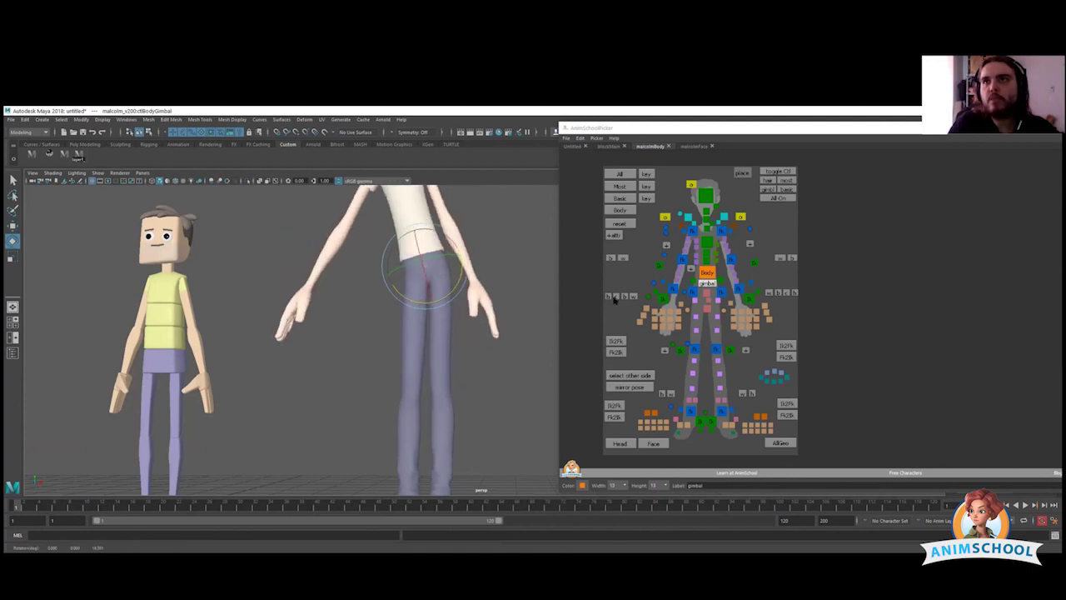
{"action": "key", "text": "ctrl+z"}
Rotate the tall character's hips control from side to side, ending with the pelvis swung slightly toward his right.
{"action": "left_click", "coordinate": [707, 284]}
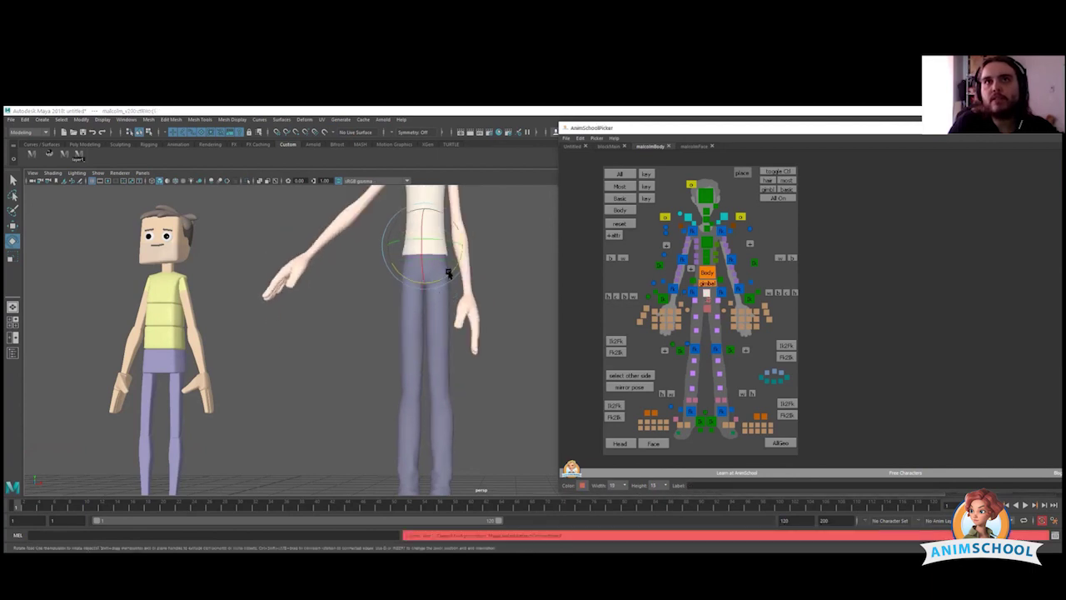
{"action": "left_click_drag", "start_coordinate": [448, 273], "coordinate": [443, 280]}
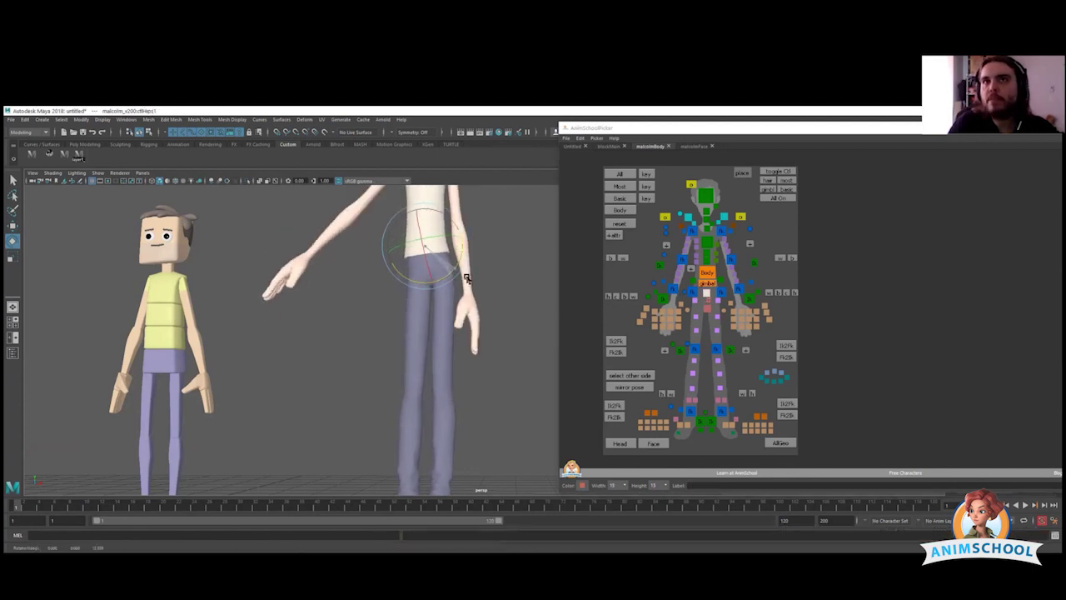
{"action": "left_click_drag", "start_coordinate": [476, 276], "coordinate": [449, 282]}
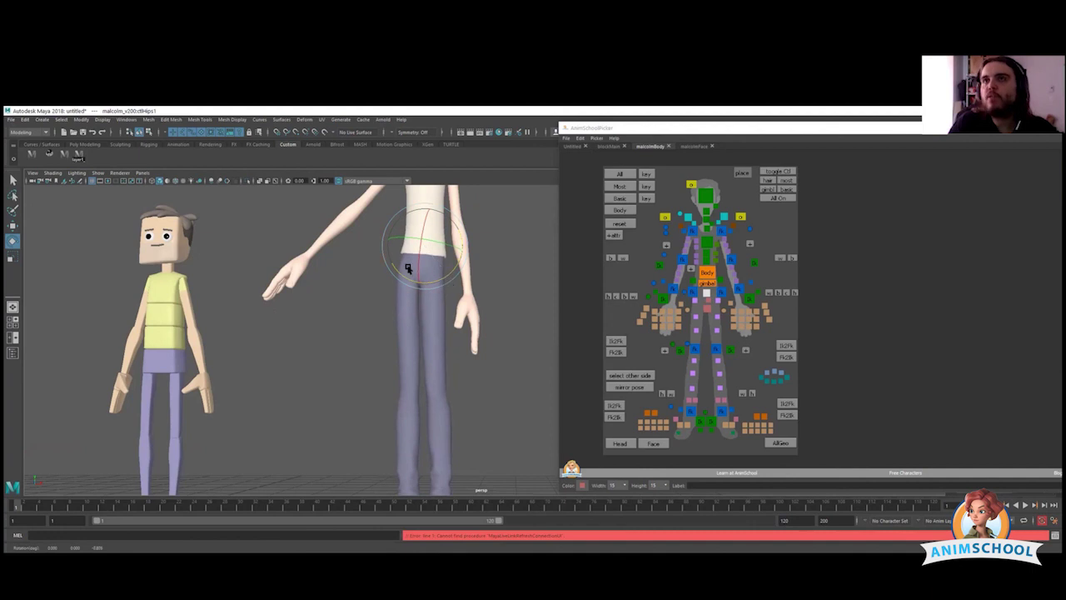
Rotate the tall character's head control to turn his face toward his left into a three-quarter view, and deselect it.
{"action": "middle_click_drag", "start_coordinate": [407, 267], "coordinate": [408, 359], "text": "alt"}
{"action": "middle_click_drag", "start_coordinate": [411, 303], "coordinate": [363, 384], "text": "alt"}
{"action": "scroll", "coordinate": [369, 353], "scroll_direction": "up", "scroll_amount": 4}
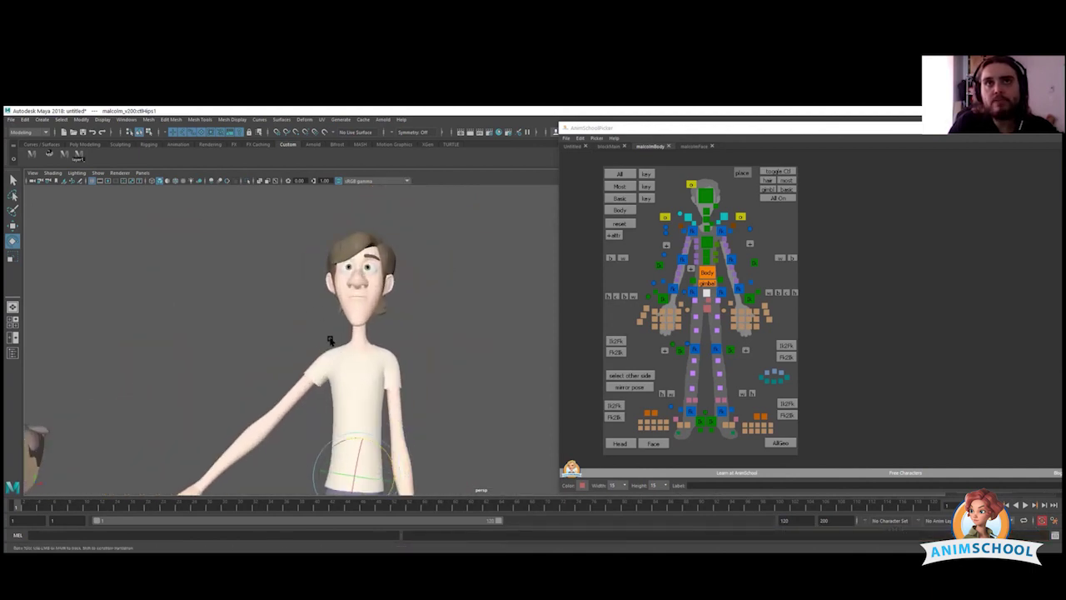
{"action": "middle_click_drag", "start_coordinate": [330, 339], "coordinate": [387, 392], "text": "alt"}
{"action": "scroll", "coordinate": [387, 391], "scroll_direction": "up", "scroll_amount": 3}
{"action": "left_click", "coordinate": [703, 199]}
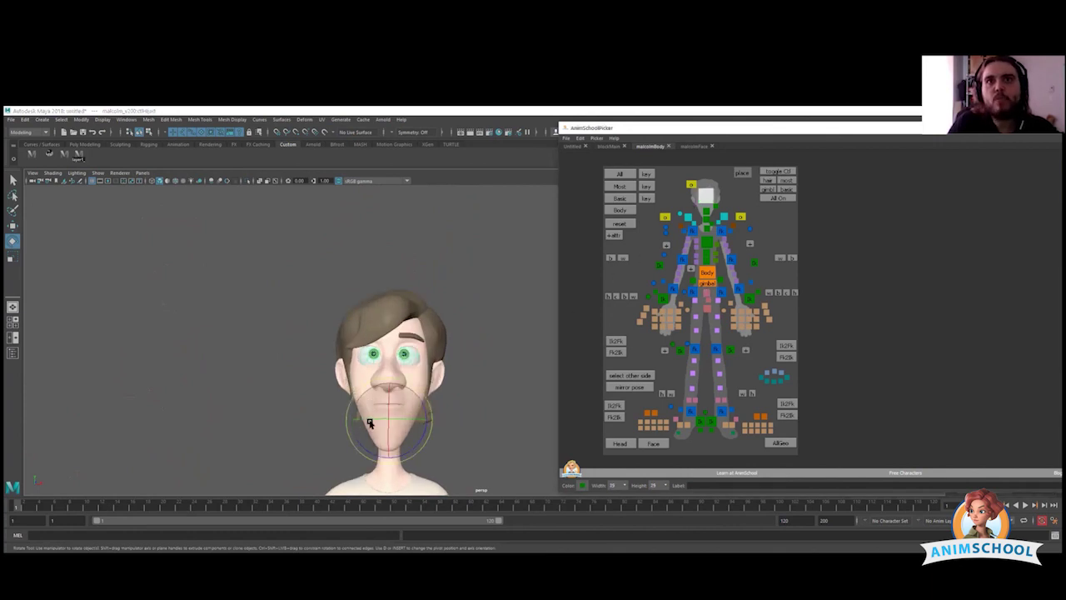
{"action": "mouse_move", "coordinate": [370, 423]}
{"action": "left_mouse_down"}
{"action": "mouse_move", "coordinate": [355, 427]}
{"action": "mouse_move", "coordinate": [408, 416]}
{"action": "mouse_move", "coordinate": [387, 416]}
{"action": "left_mouse_up"}
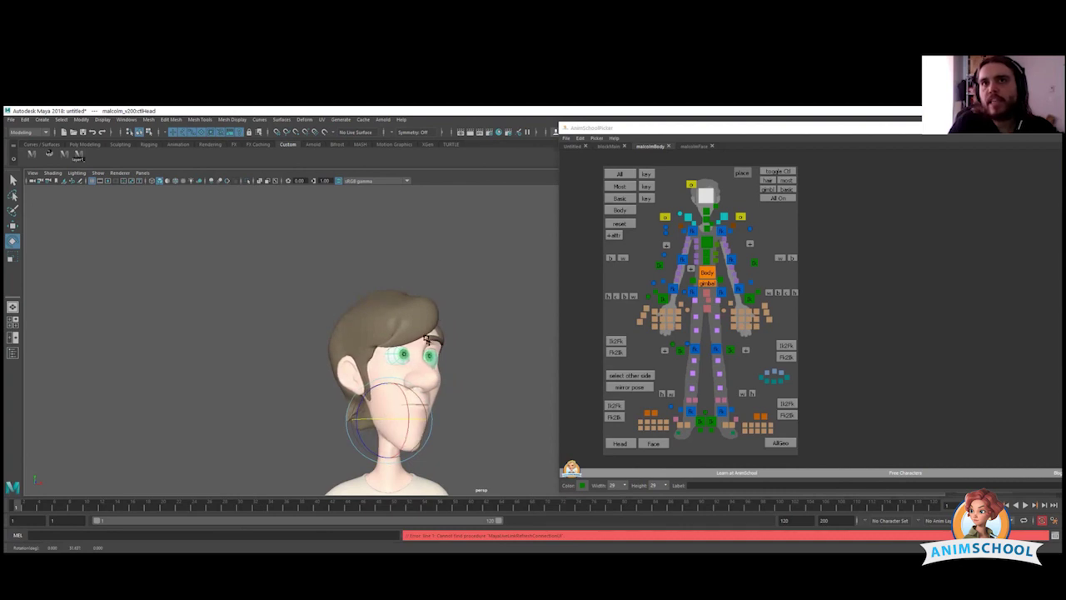
{"action": "left_click", "coordinate": [467, 344]}
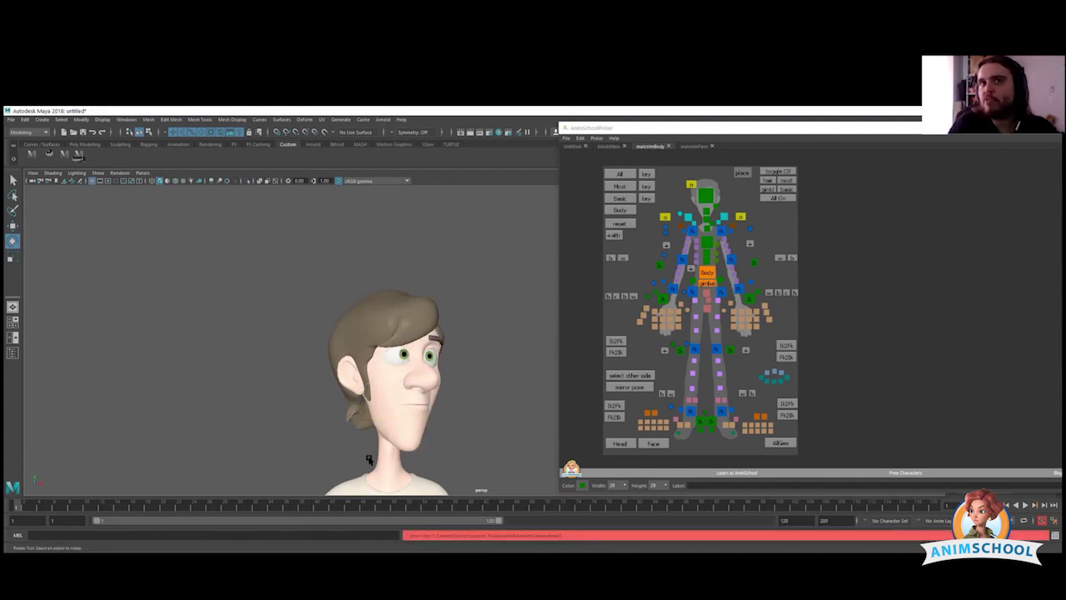
Rotate the tall character's head control further to his left until the face is nearly in profile.
{"action": "left_click", "coordinate": [402, 411]}
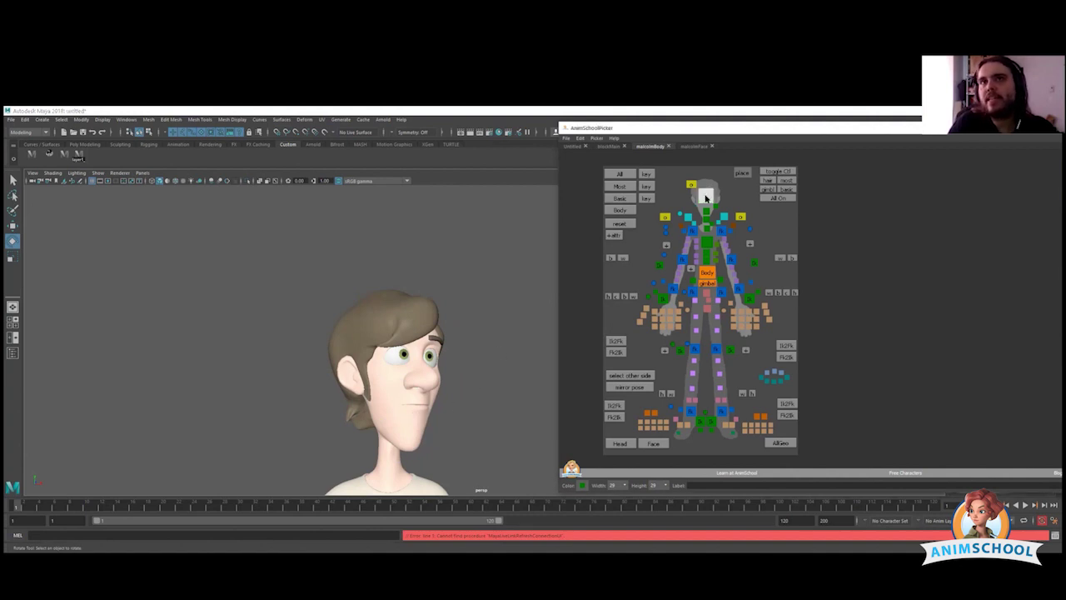
{"action": "left_click_drag", "start_coordinate": [402, 417], "coordinate": [407, 421]}
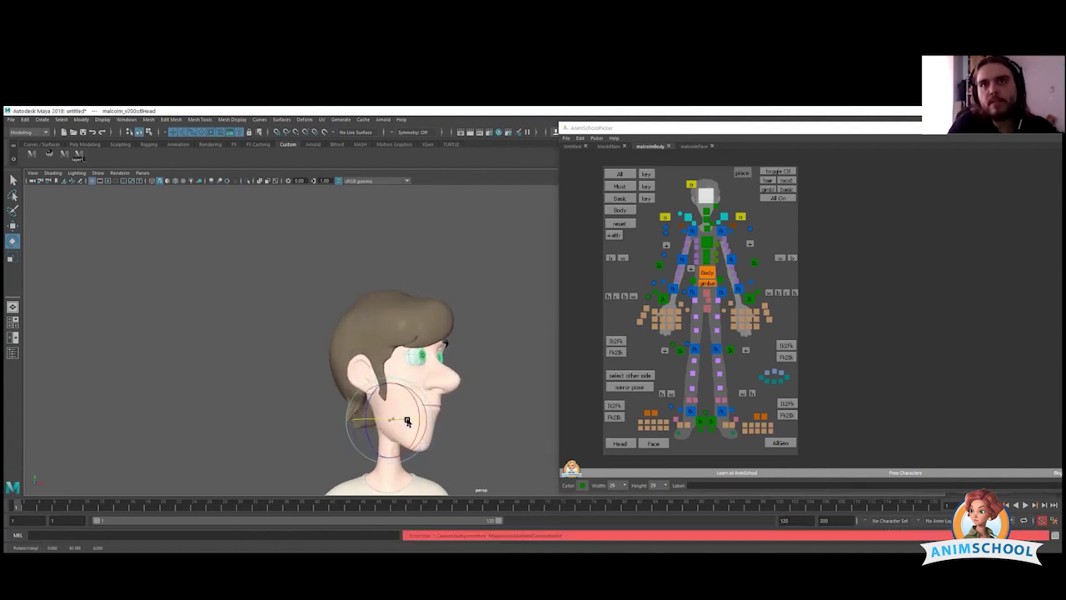
{"action": "left_click", "coordinate": [481, 375]}
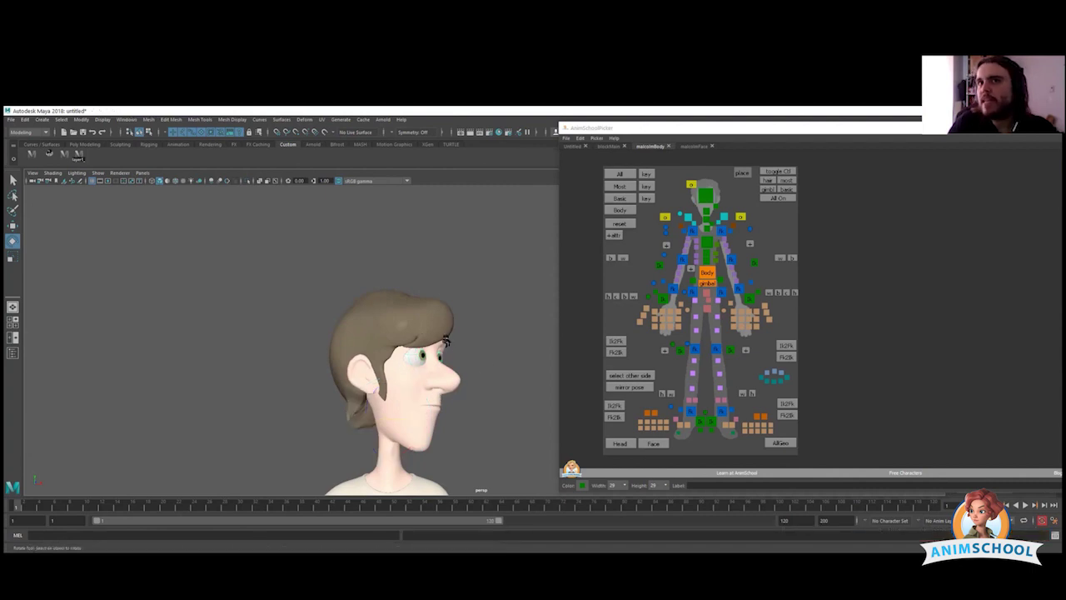
{"action": "key", "text": "s"}
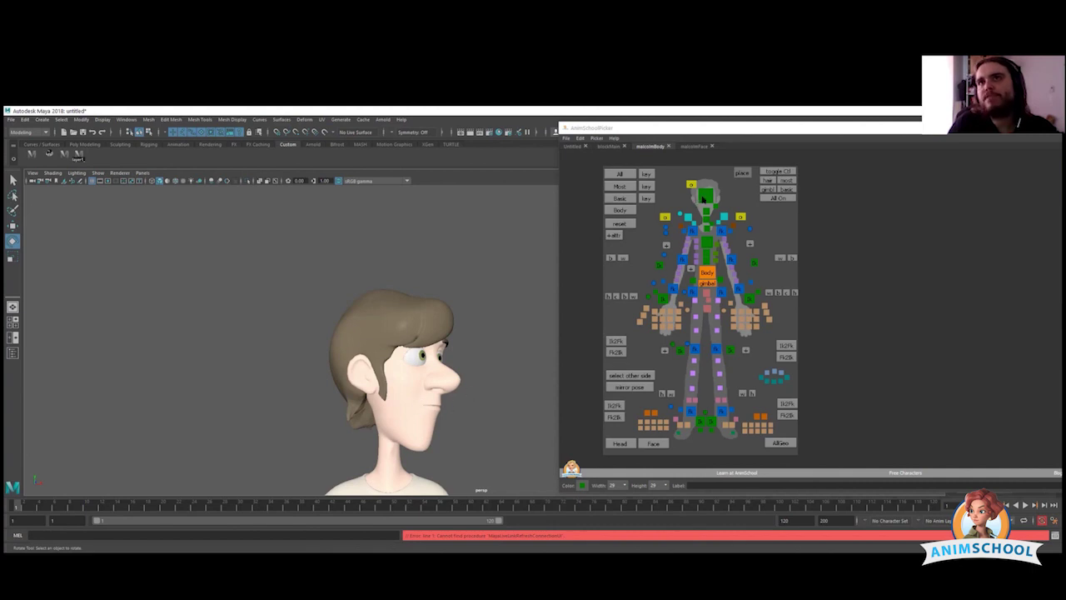
Rotate the tall character's head control back from profile to a three-quarter view and deselect it.
{"action": "left_click", "coordinate": [704, 198]}
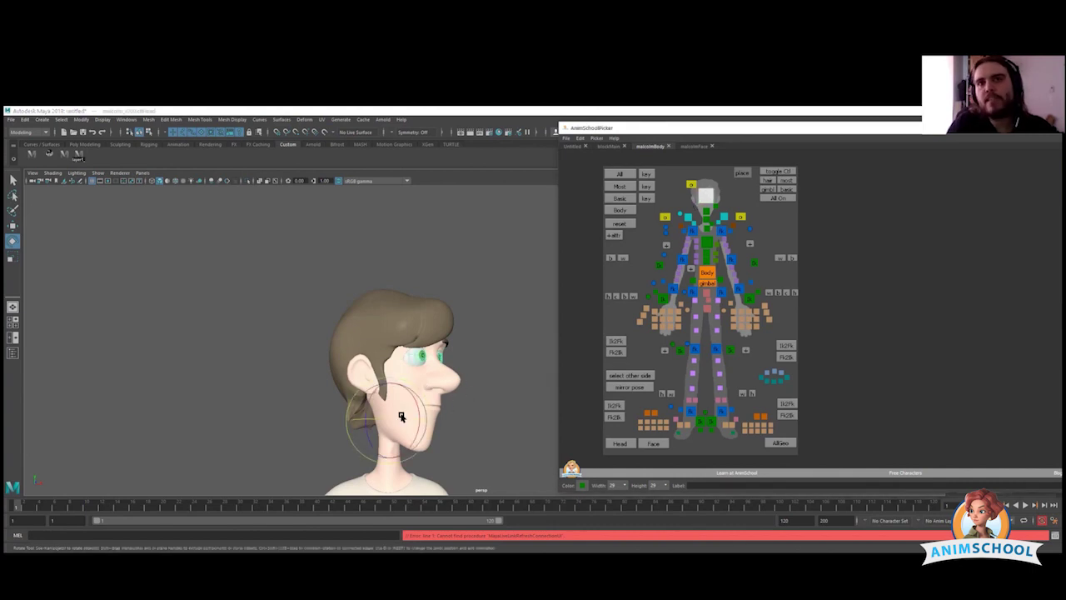
{"action": "left_click_drag", "start_coordinate": [401, 419], "coordinate": [384, 421]}
{"action": "left_click", "coordinate": [509, 380]}
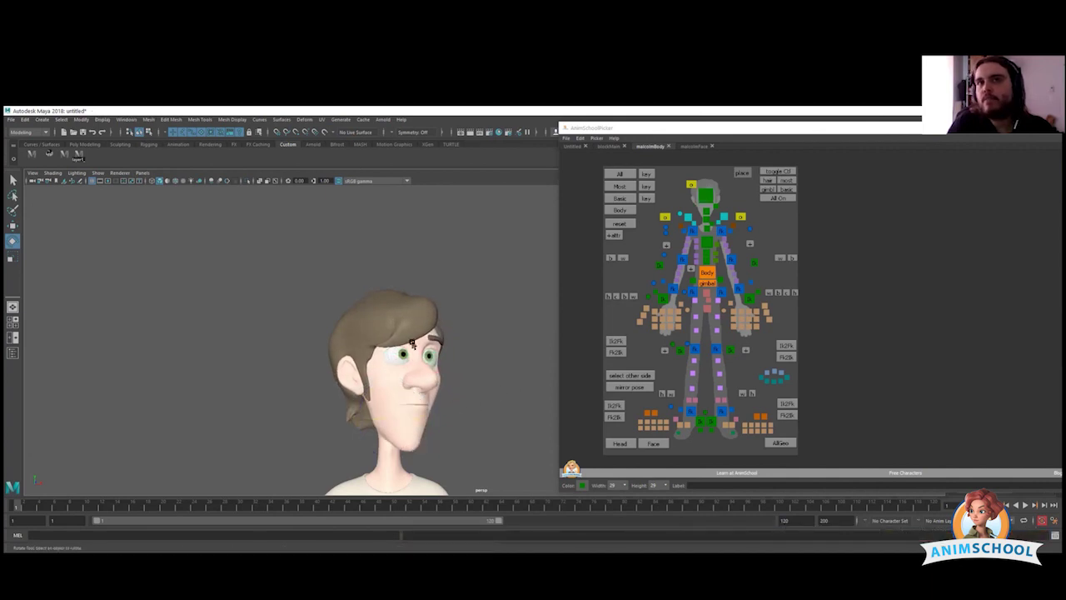
Switch to Malcolm's face picker and slide the control for both pupils slightly toward his left.
{"action": "left_click", "coordinate": [691, 147]}
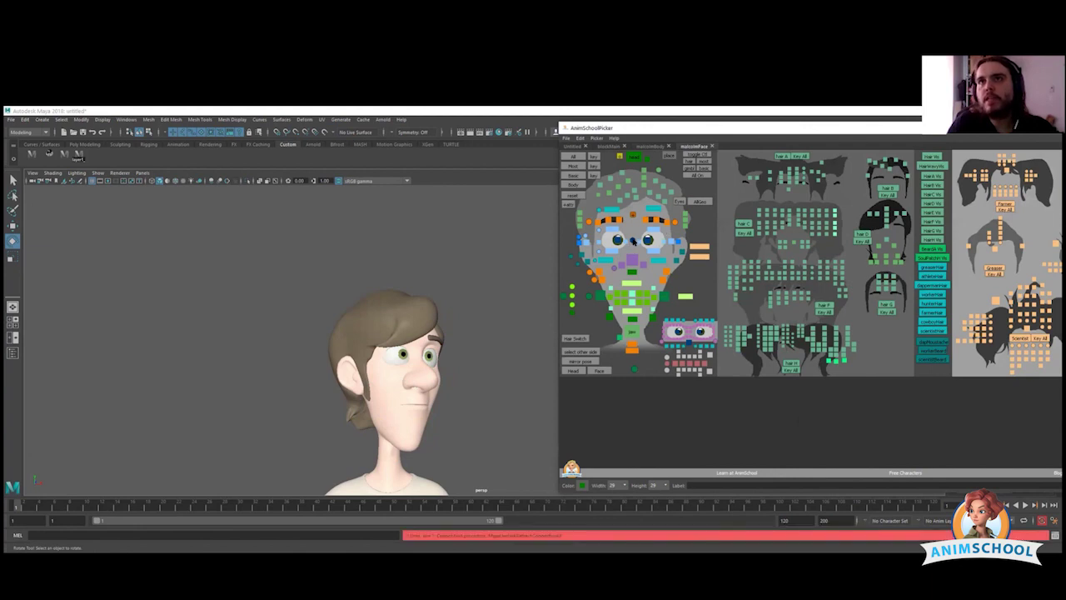
{"action": "left_click", "coordinate": [632, 243]}
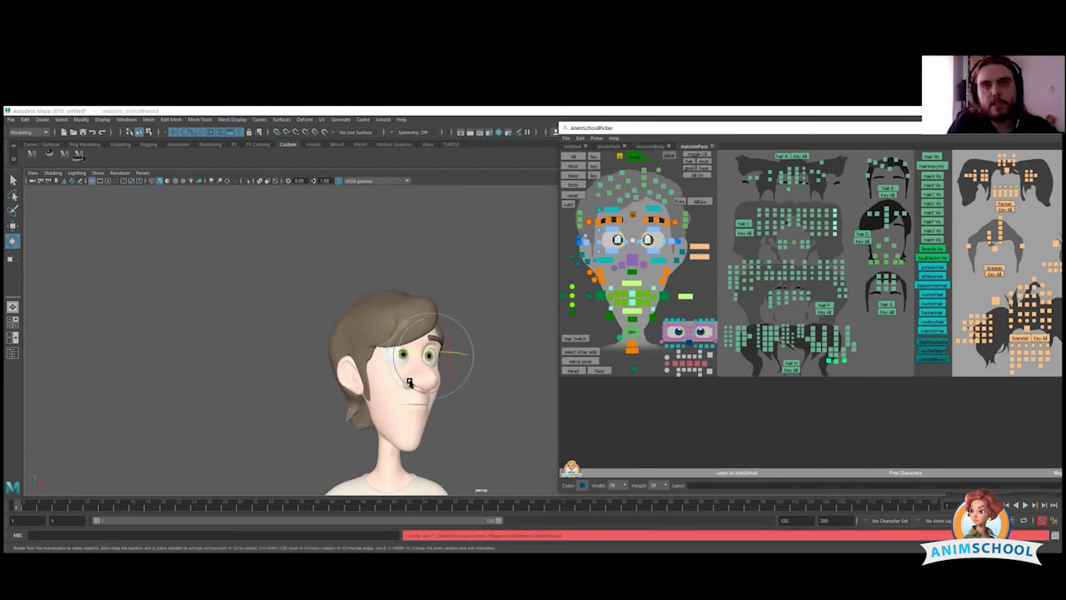
{"action": "key", "text": "w"}
{"action": "left_click_drag", "start_coordinate": [452, 355], "coordinate": [454, 356]}
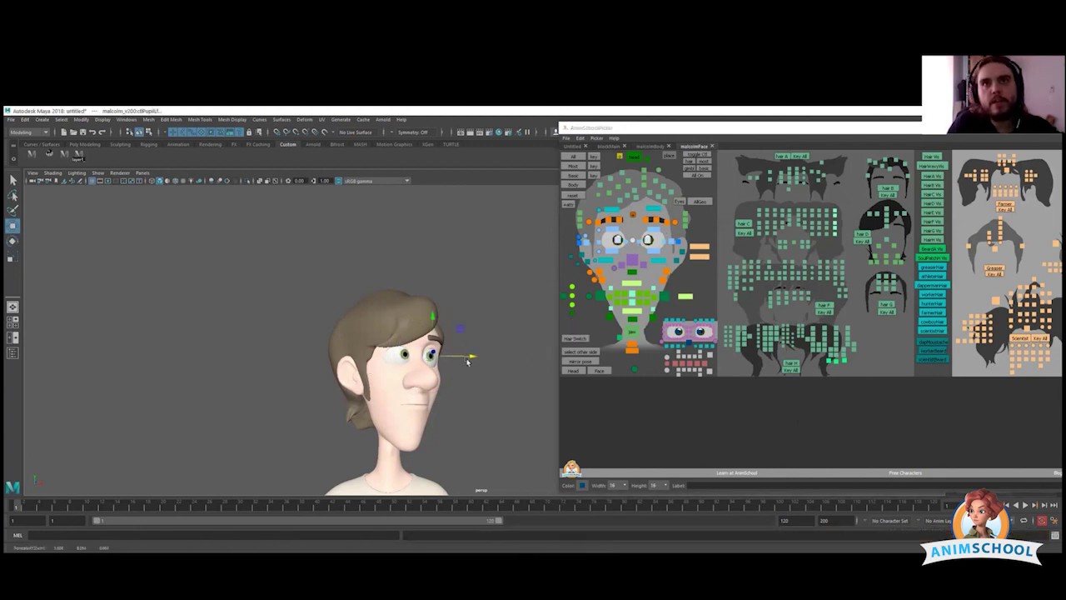
{"action": "left_click", "coordinate": [499, 333]}
Move the left pupil control alone further toward the outer edge of the eye and deselect it.
{"action": "left_click", "coordinate": [649, 242]}
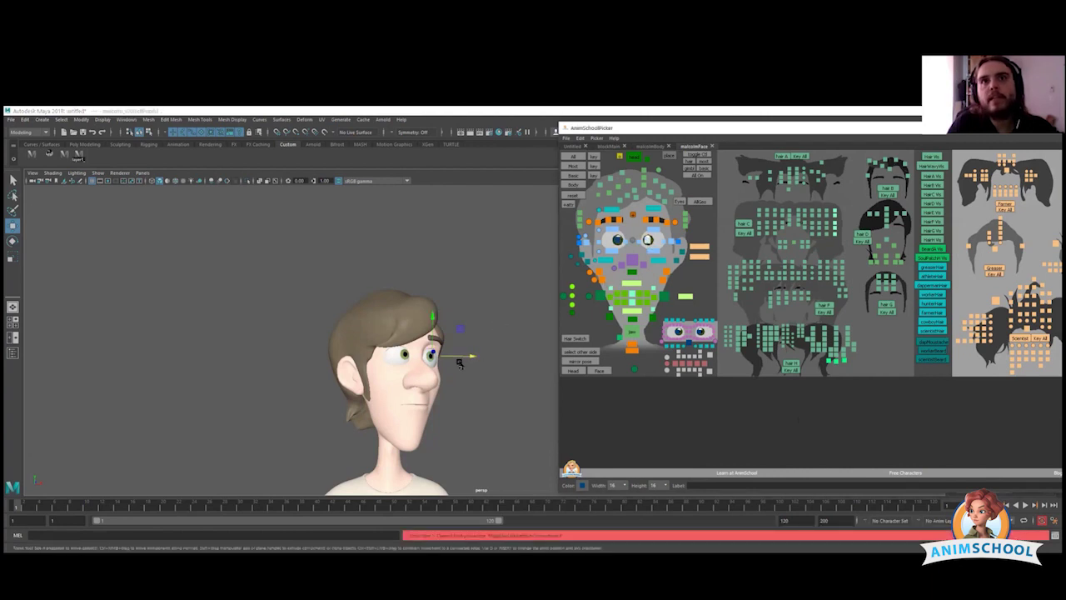
{"action": "left_click_drag", "start_coordinate": [464, 358], "coordinate": [474, 356]}
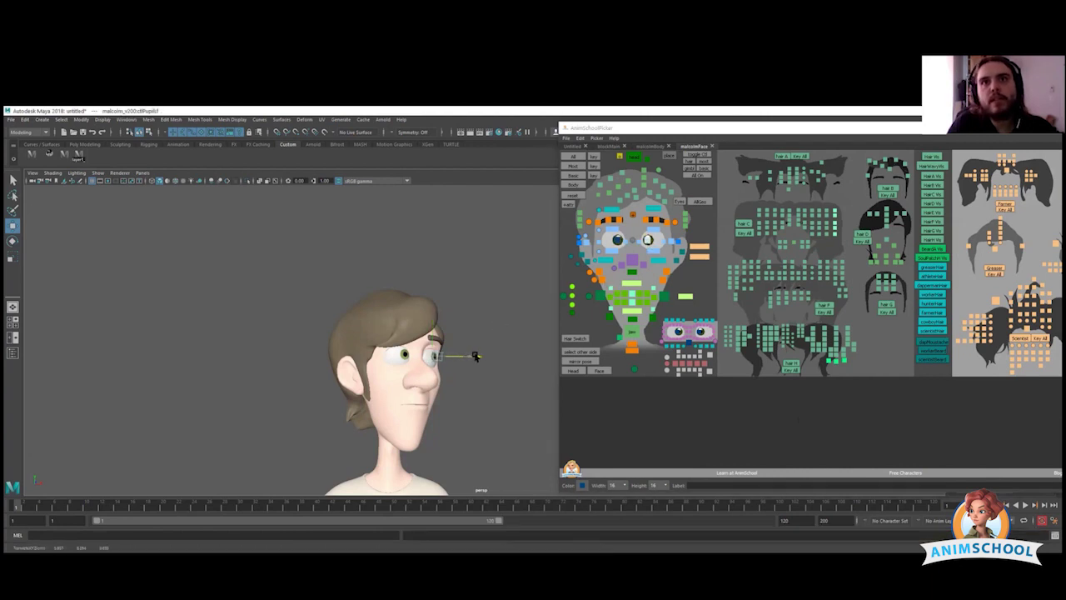
{"action": "left_click", "coordinate": [533, 394]}
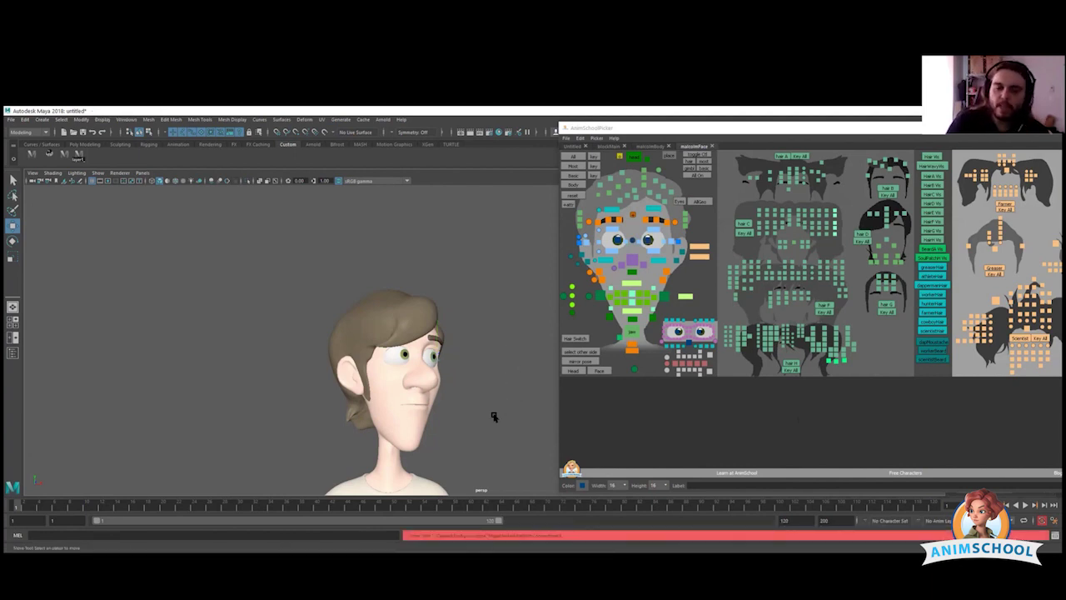
Frame both characters at full height for comparison and switch the picker back to Malcolm's body controls.
{"action": "scroll", "coordinate": [402, 421], "scroll_direction": "down", "scroll_amount": 3}
{"action": "middle_click_drag", "start_coordinate": [402, 421], "coordinate": [400, 273], "text": "alt"}
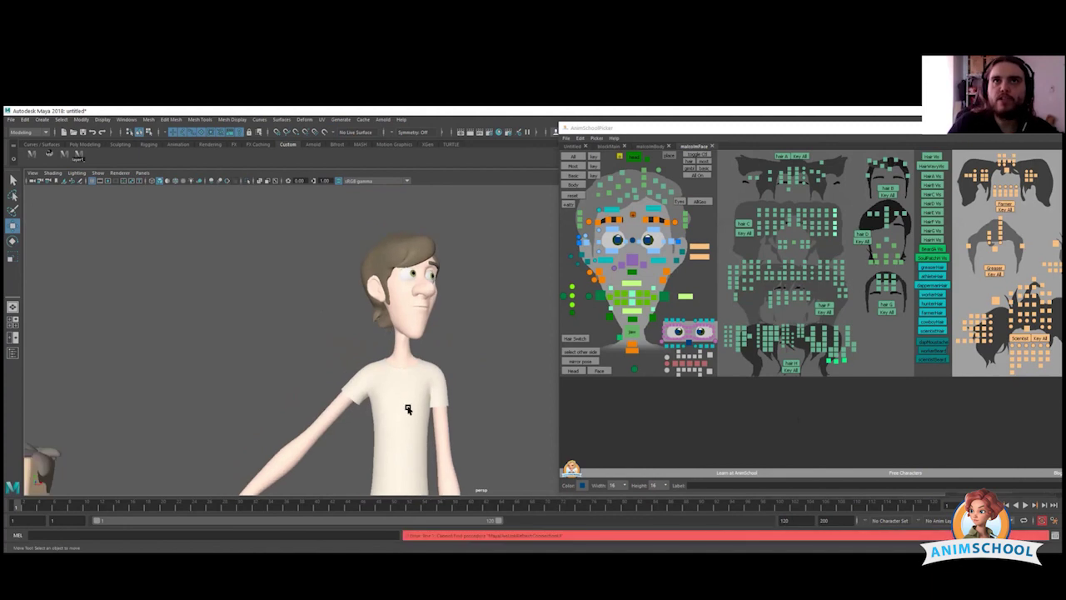
{"action": "scroll", "coordinate": [399, 315], "scroll_direction": "down", "scroll_amount": 4}
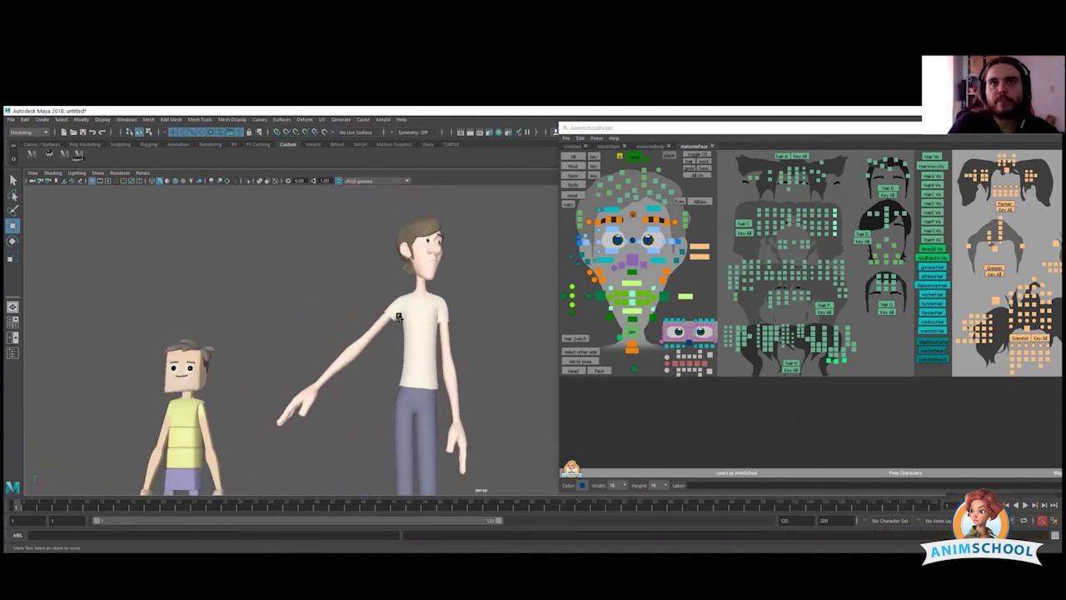
{"action": "middle_click_drag", "start_coordinate": [428, 384], "coordinate": [338, 288], "text": "alt"}
{"action": "scroll", "coordinate": [337, 295], "scroll_direction": "down", "scroll_amount": 4}
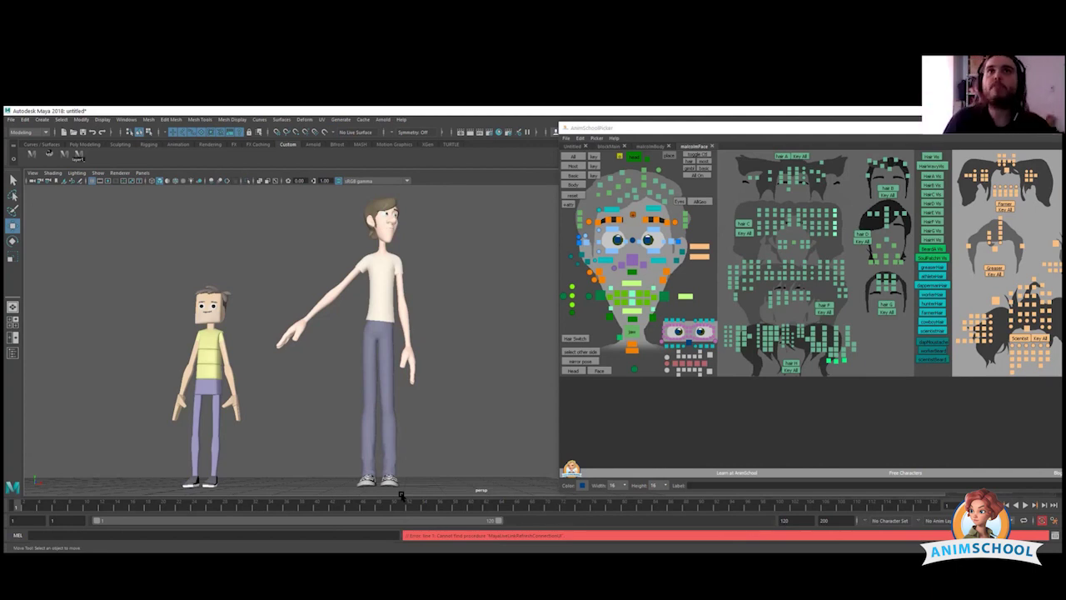
{"action": "middle_click_drag", "start_coordinate": [328, 324], "coordinate": [312, 328], "text": "alt"}
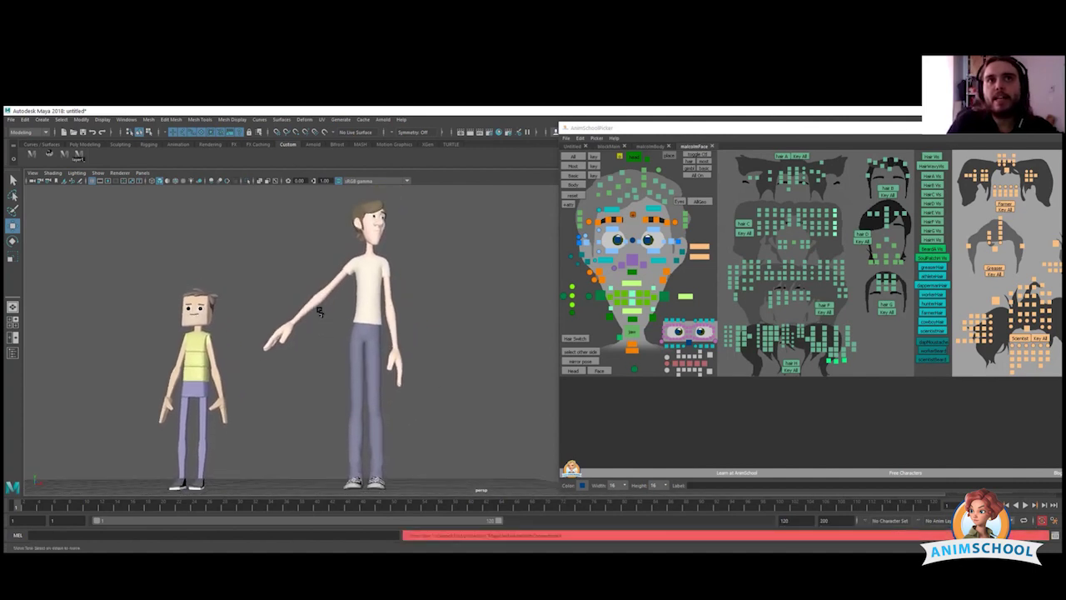
{"action": "left_click", "coordinate": [651, 145]}
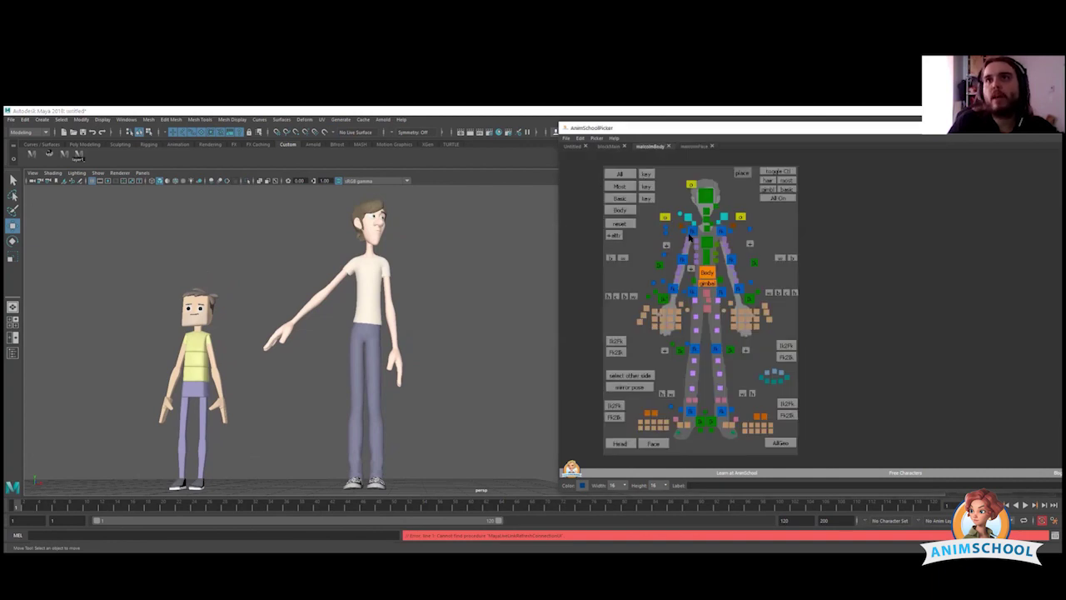
Rotate Malcolm's right FK upper arm down to his side, bend the FK elbow slightly, and deselect the arm.
{"action": "left_click", "coordinate": [691, 231]}
{"action": "key", "text": "e"}
{"action": "left_click_drag", "start_coordinate": [331, 305], "coordinate": [376, 298]}
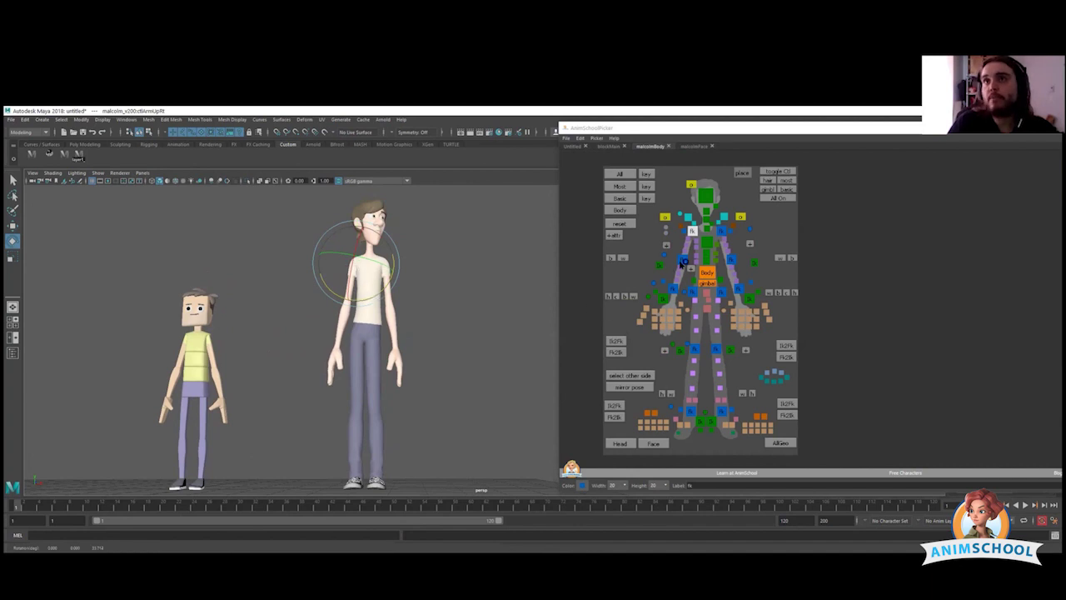
{"action": "left_click", "coordinate": [681, 260]}
{"action": "left_click_drag", "start_coordinate": [357, 349], "coordinate": [363, 338]}
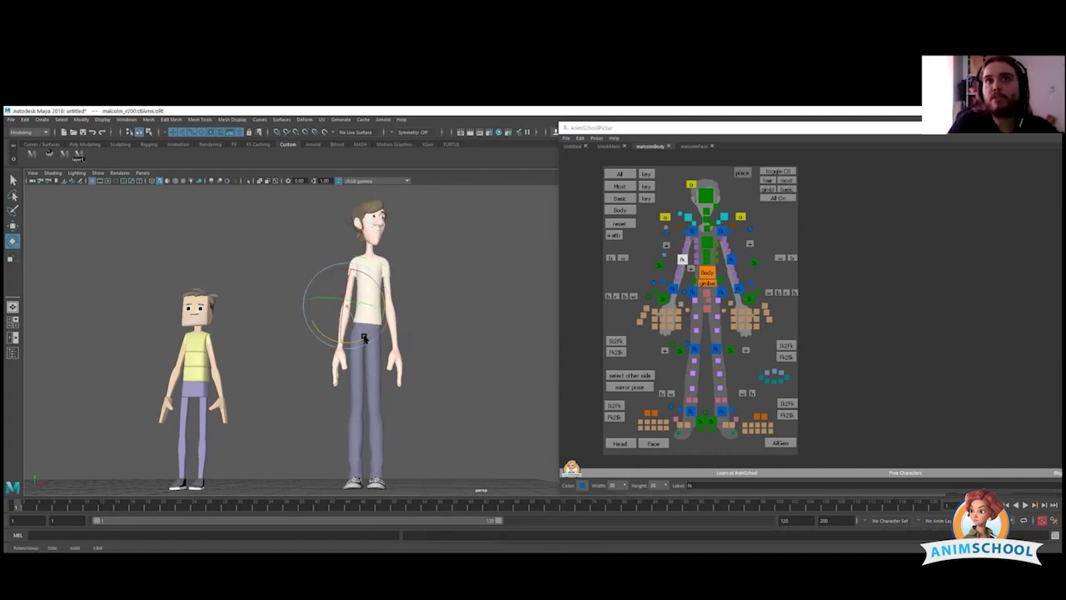
{"action": "left_click", "coordinate": [441, 341]}
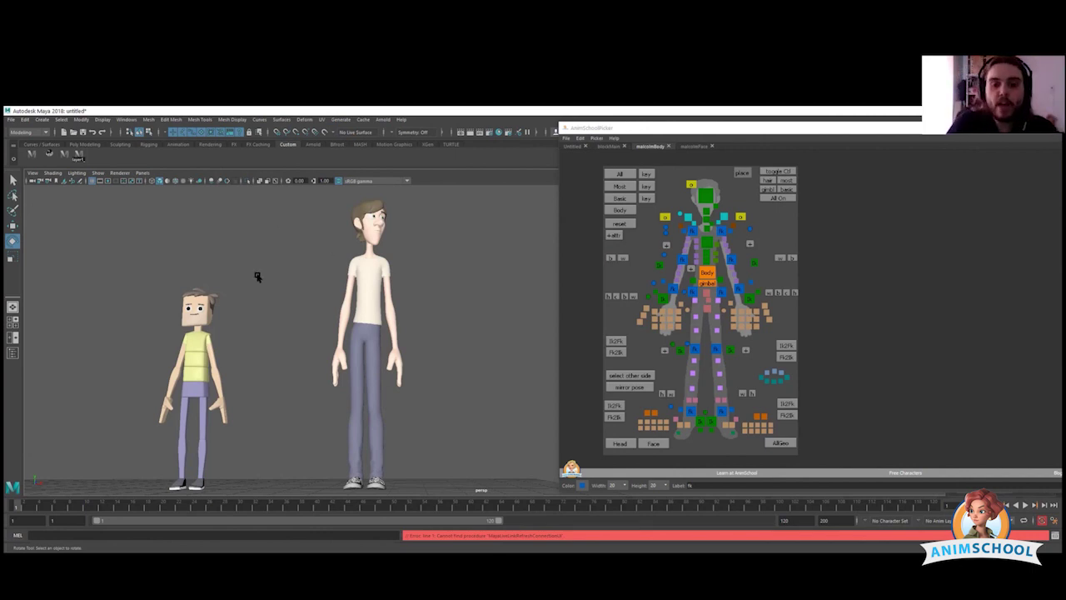
Switch to the browser and look through AnimSchool's Advanced Rigs page and its list of downloadable characters.
{"action": "key", "text": "alt+Tab"}
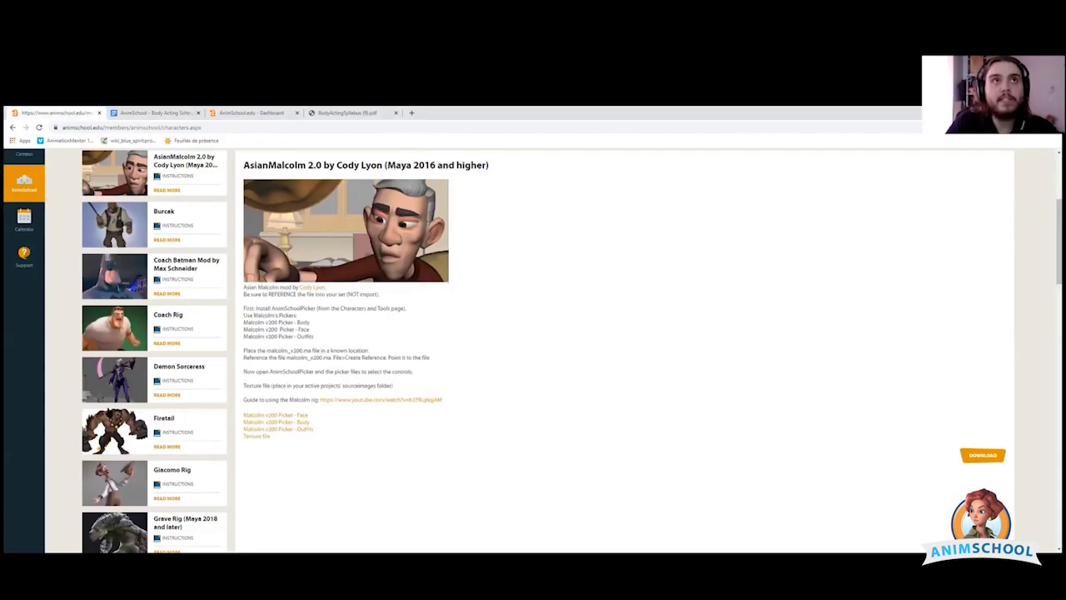
{"action": "scroll", "coordinate": [110, 345], "scroll_direction": "up", "scroll_amount": 3}
{"action": "scroll", "coordinate": [110, 333], "scroll_direction": "down", "scroll_amount": 1}
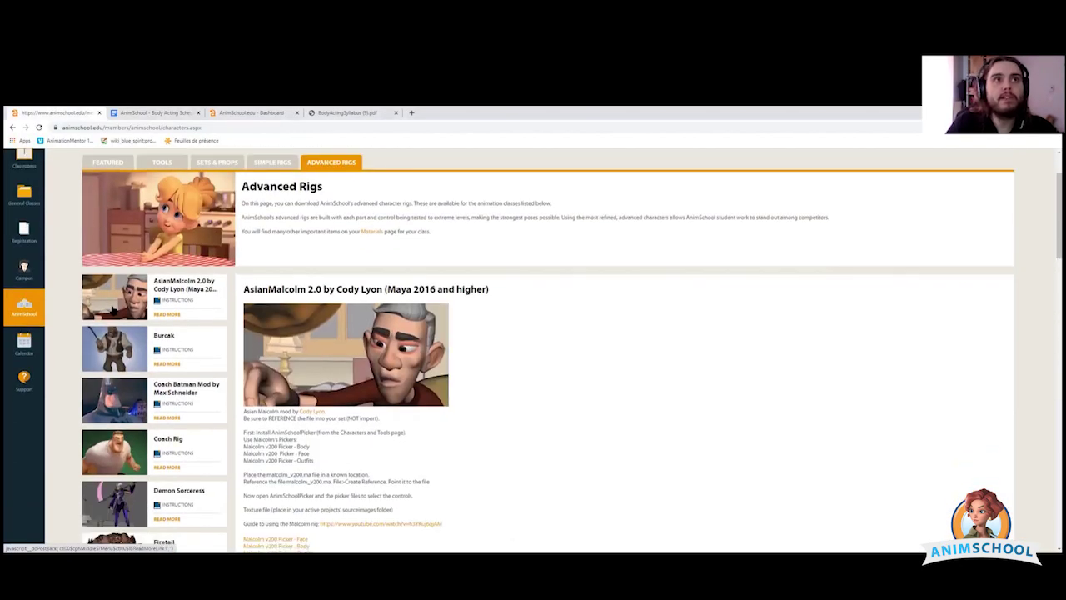
{"action": "scroll", "coordinate": [110, 316], "scroll_direction": "down", "scroll_amount": 1}
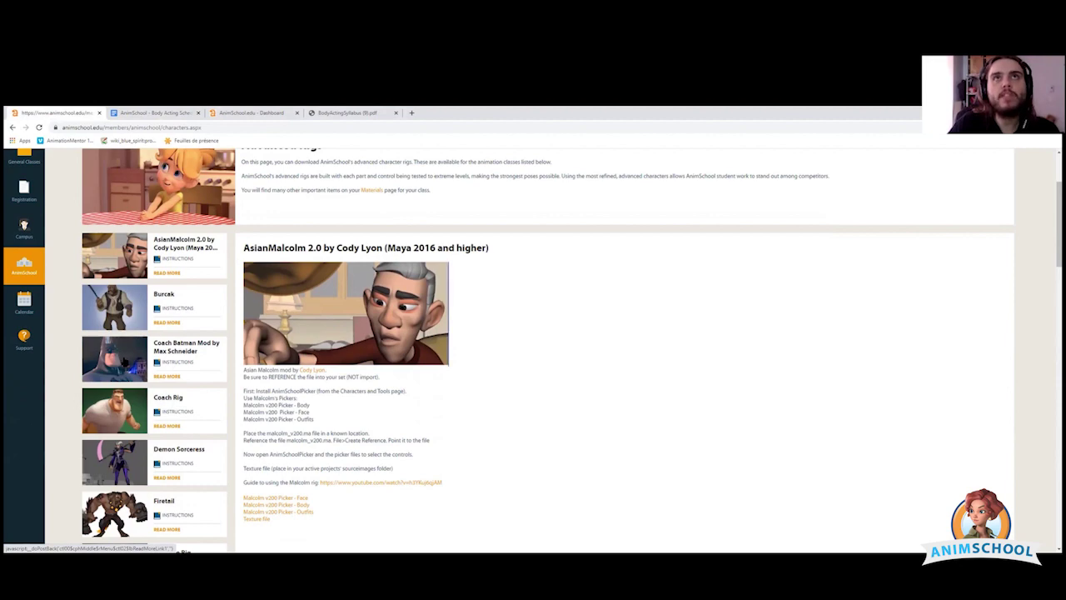
{"action": "scroll", "coordinate": [125, 357], "scroll_direction": "down", "scroll_amount": 5}
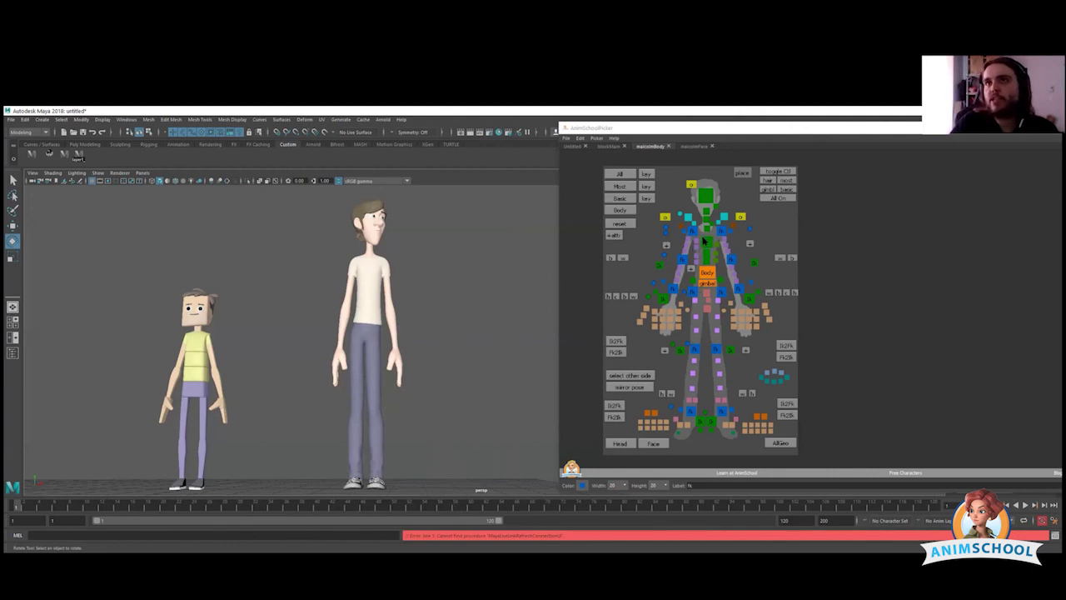
Return to Maya and go through Malcolm's body, spine, head and neck controls in the body picker.
{"action": "left_click", "coordinate": [707, 274]}
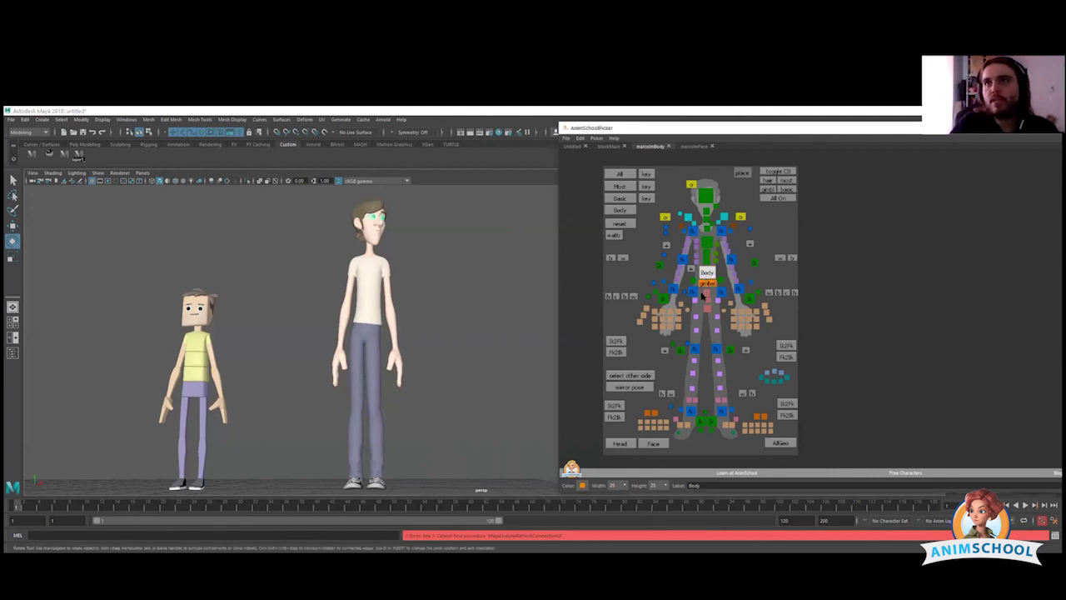
{"action": "left_click_drag", "start_coordinate": [701, 235], "coordinate": [710, 257]}
{"action": "left_click", "coordinate": [708, 200]}
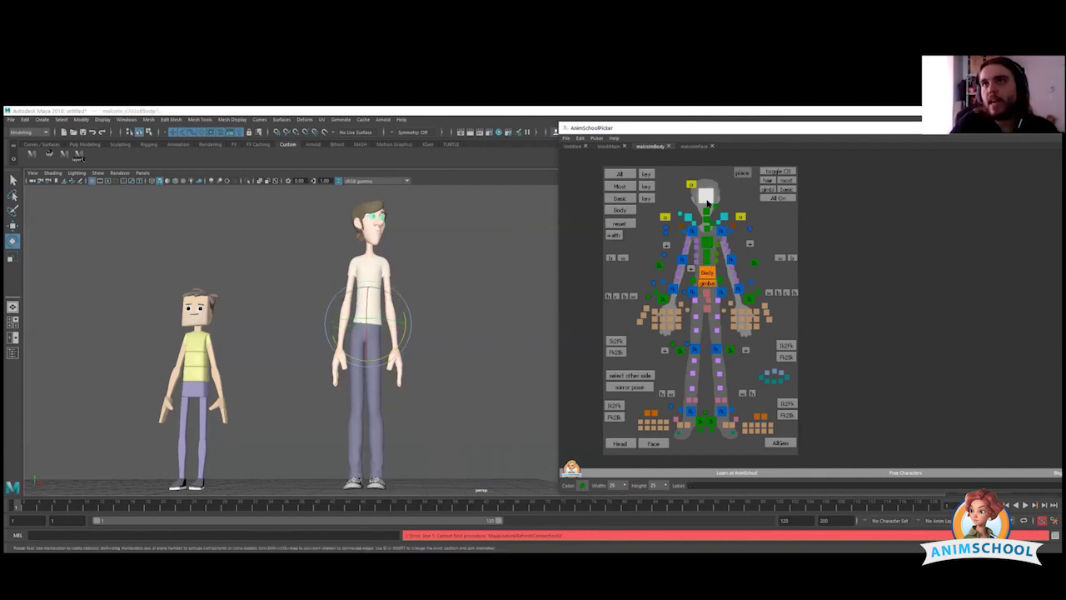
{"action": "left_click_drag", "start_coordinate": [707, 212], "coordinate": [708, 221]}
{"action": "left_click", "coordinate": [702, 257]}
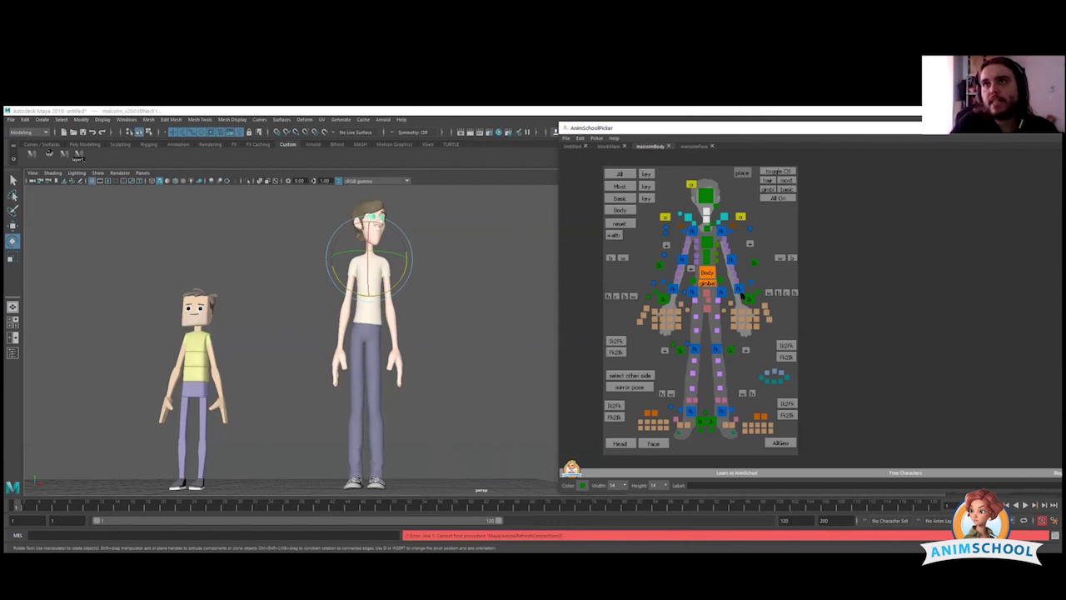
Go through Malcolm's left arm FK controls for wrist, elbow and upper arm, plus the left shoulder control.
{"action": "left_click", "coordinate": [740, 291]}
{"action": "left_click", "coordinate": [731, 258]}
{"action": "left_click", "coordinate": [722, 232], "text": "shift"}
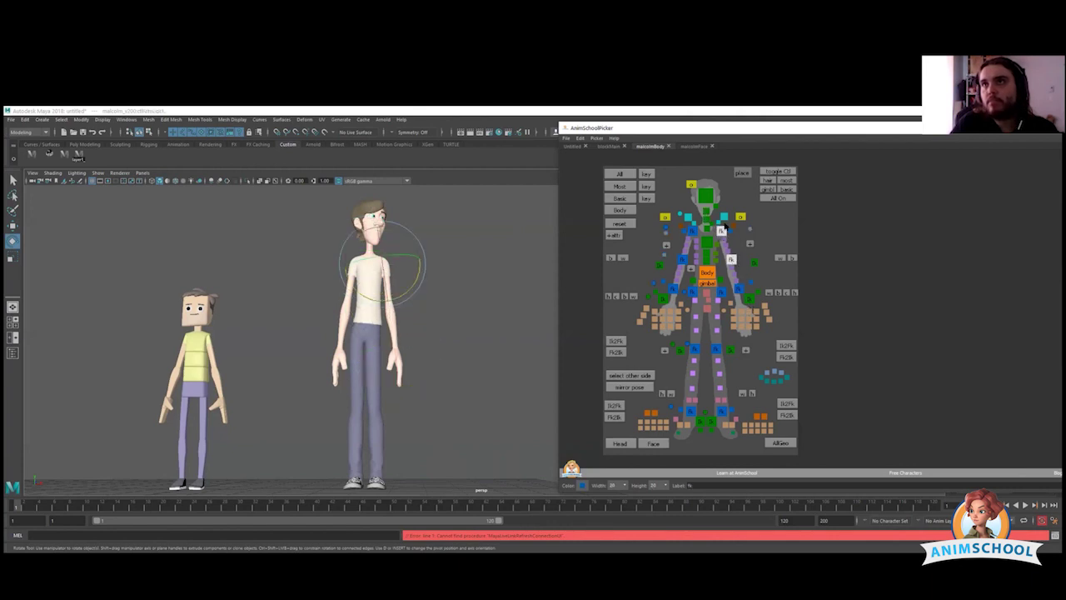
{"action": "left_click", "coordinate": [724, 217]}
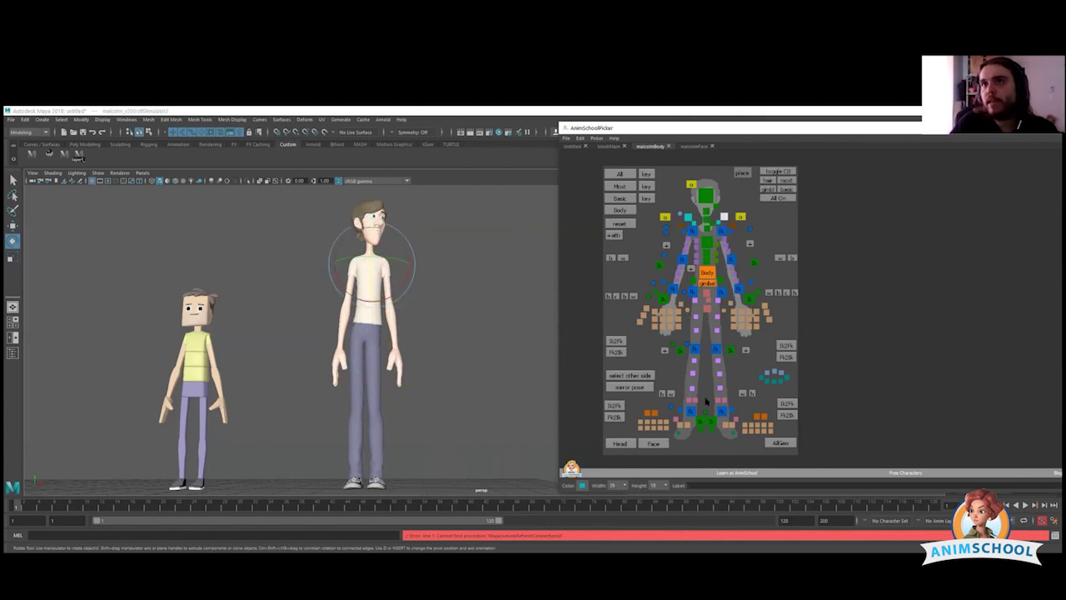
Check Malcolm's IK controls for both feet and the pole vectors of both knees.
{"action": "left_click", "coordinate": [703, 423]}
{"action": "left_click", "coordinate": [711, 421]}
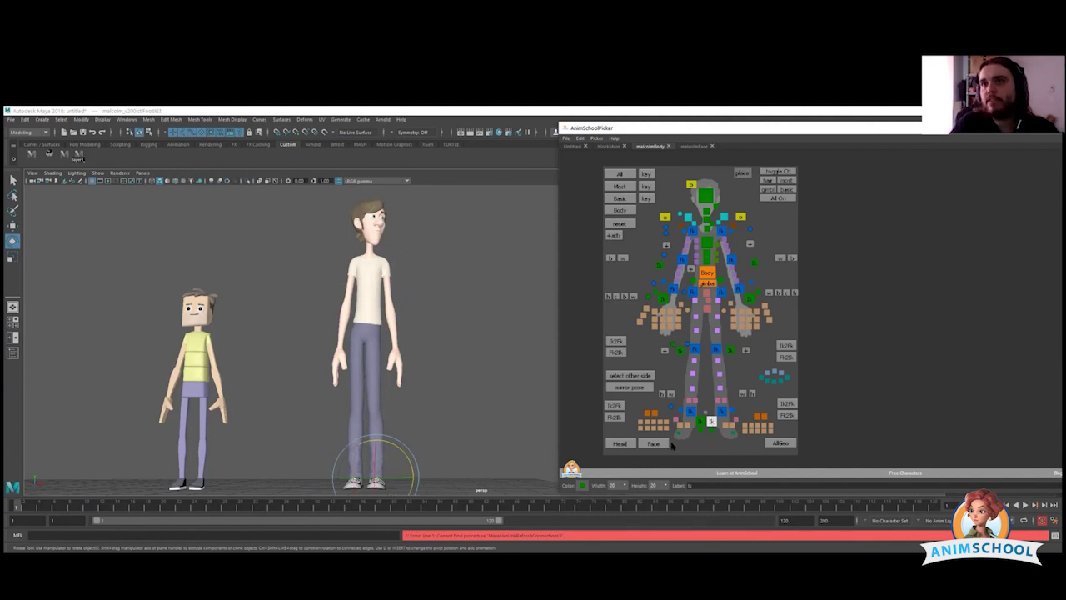
{"action": "left_click", "coordinate": [730, 350]}
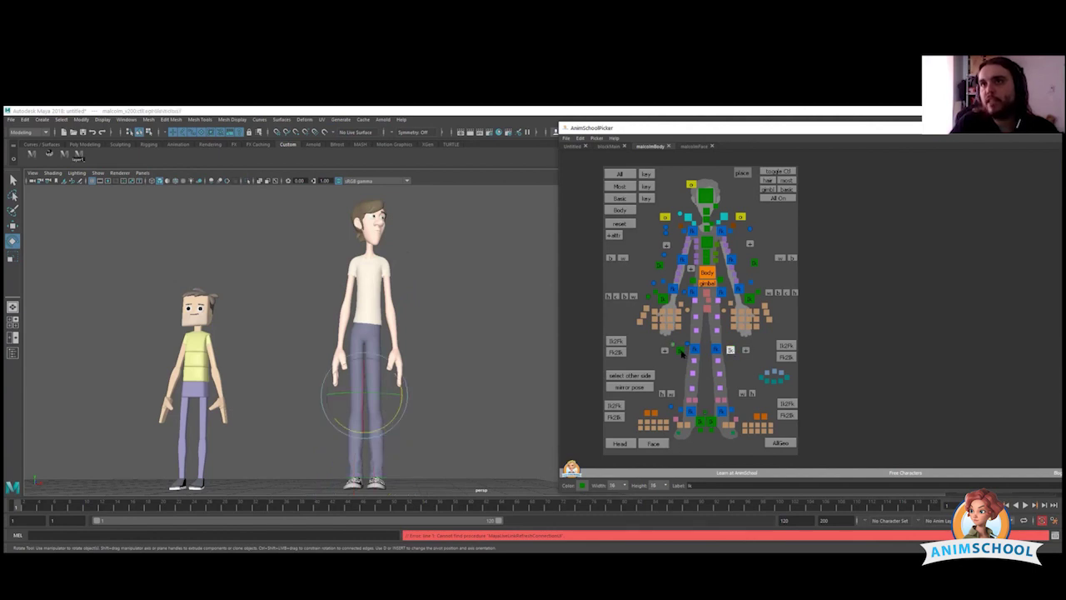
{"action": "left_click", "coordinate": [680, 351]}
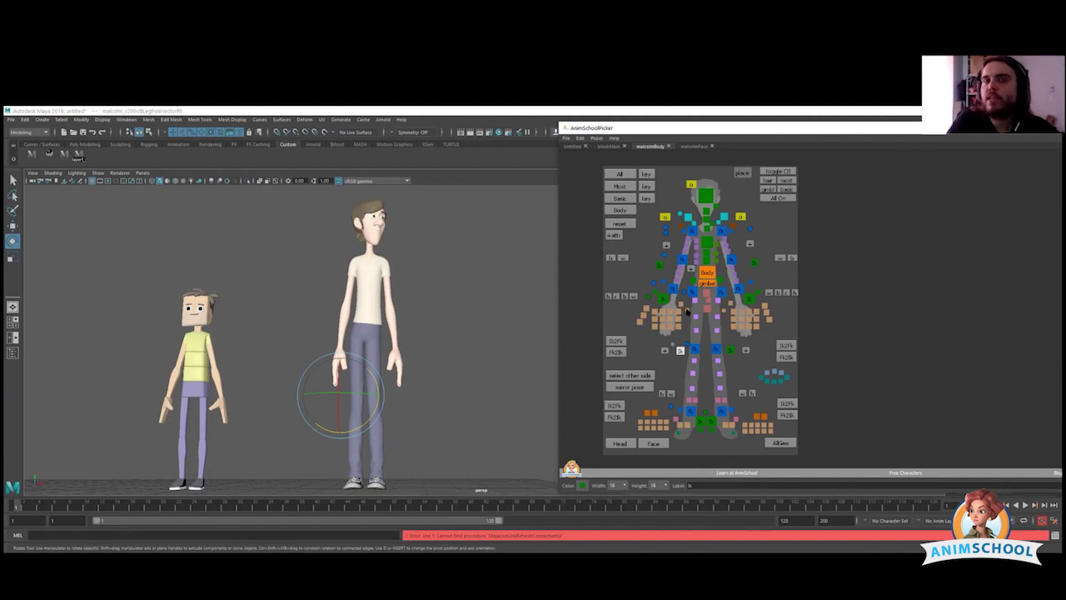
Shift Malcolm's main body control sideways away from the block character, then back past center toward it.
{"action": "left_click", "coordinate": [707, 272]}
{"action": "key", "text": "w"}
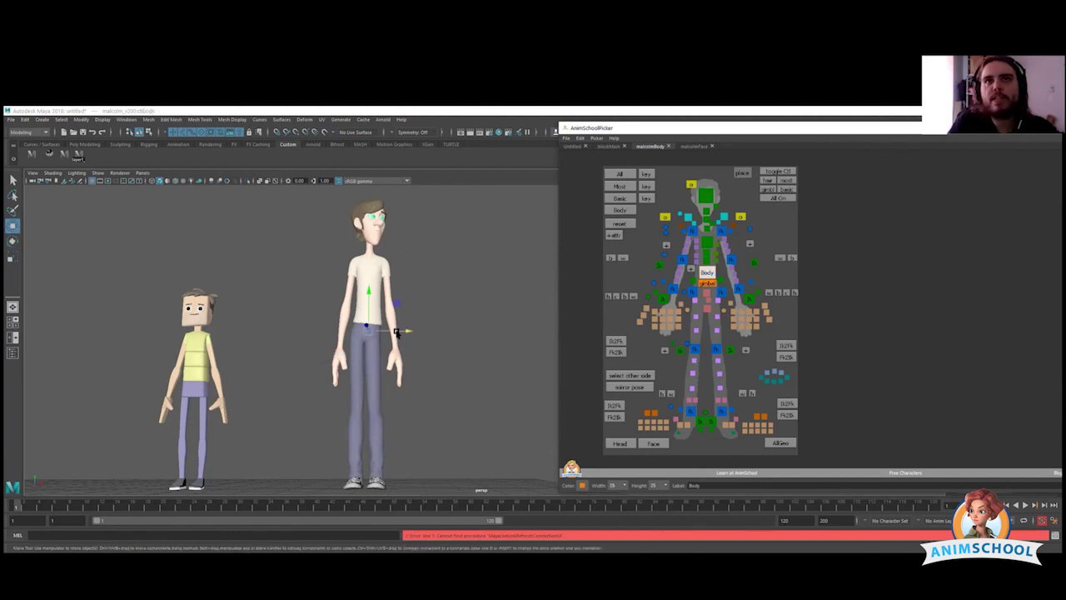
{"action": "mouse_move", "coordinate": [396, 332]}
{"action": "left_mouse_down"}
{"action": "mouse_move", "coordinate": [410, 331]}
{"action": "mouse_move", "coordinate": [373, 335]}
{"action": "mouse_move", "coordinate": [408, 333]}
{"action": "left_mouse_up"}
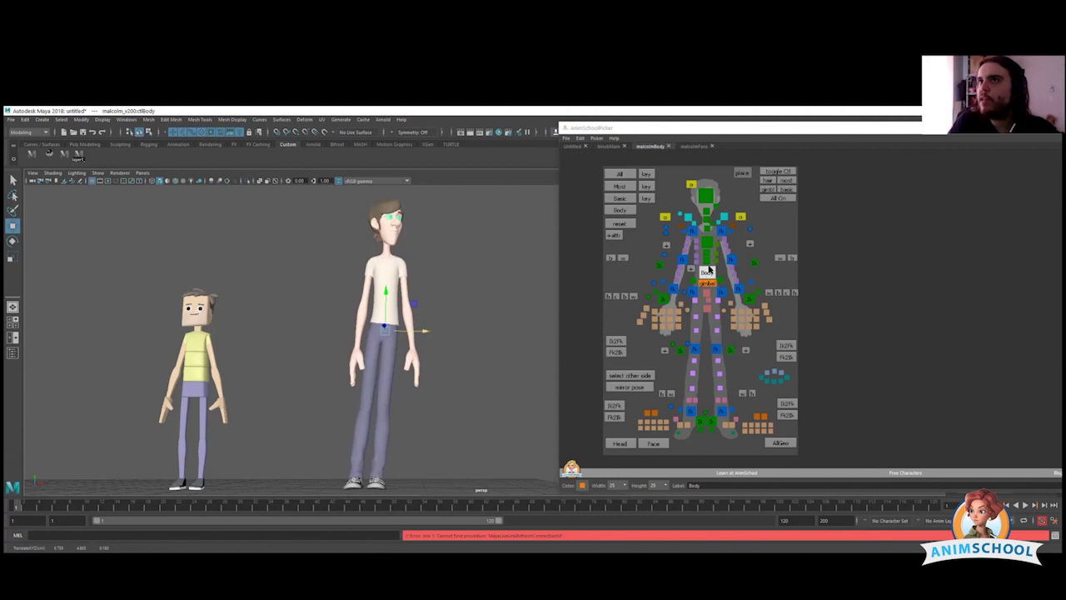
{"action": "left_click_drag", "start_coordinate": [403, 333], "coordinate": [378, 332]}
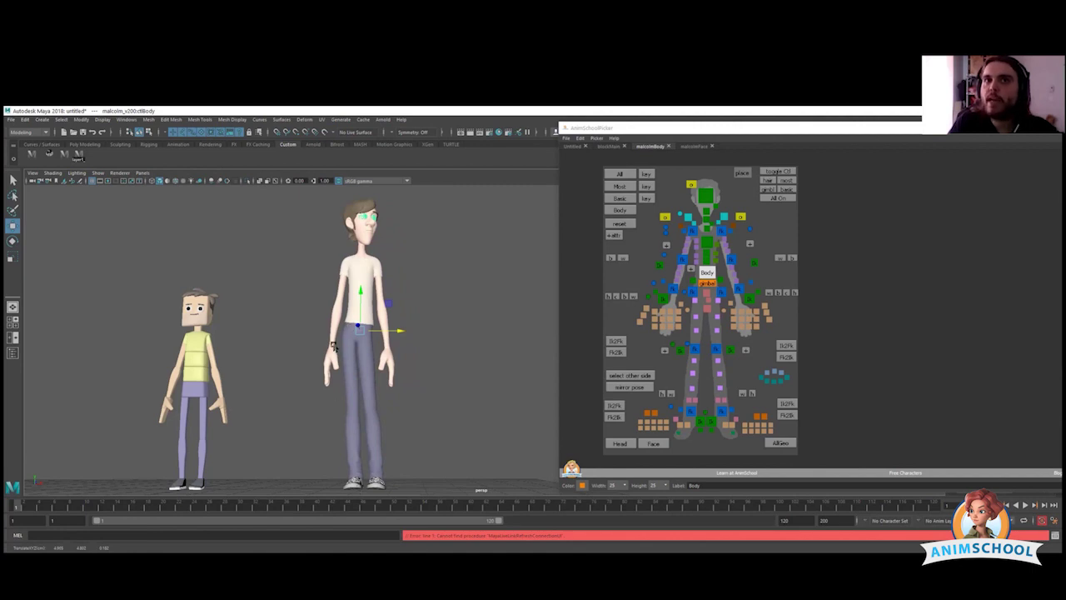
Rotate Malcolm's main body control slightly to tilt and turn the torso, and deselect it.
{"action": "key", "text": "e"}
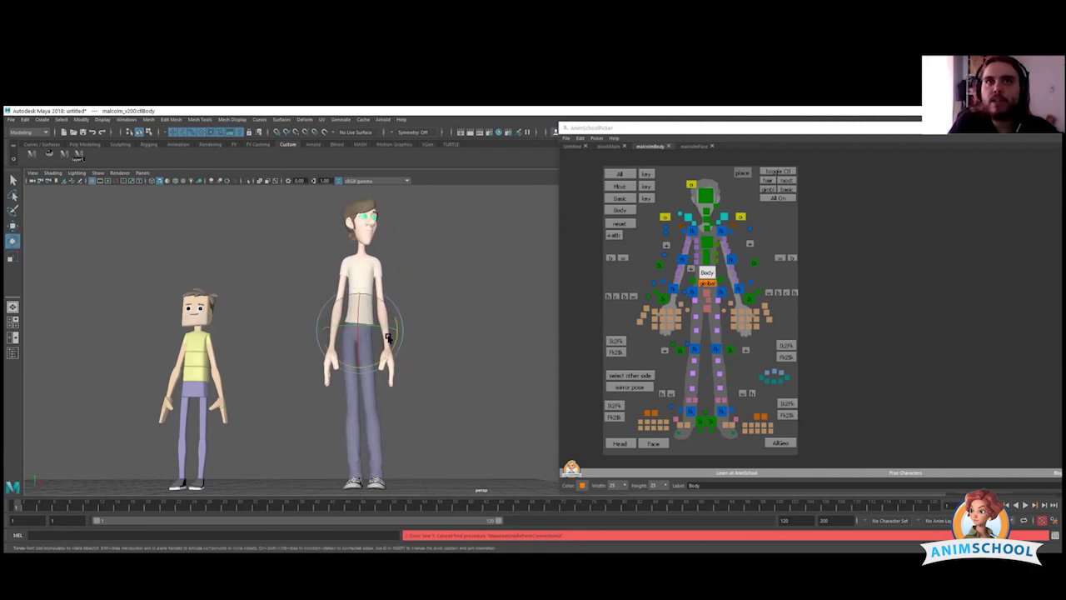
{"action": "left_click_drag", "start_coordinate": [392, 342], "coordinate": [373, 325]}
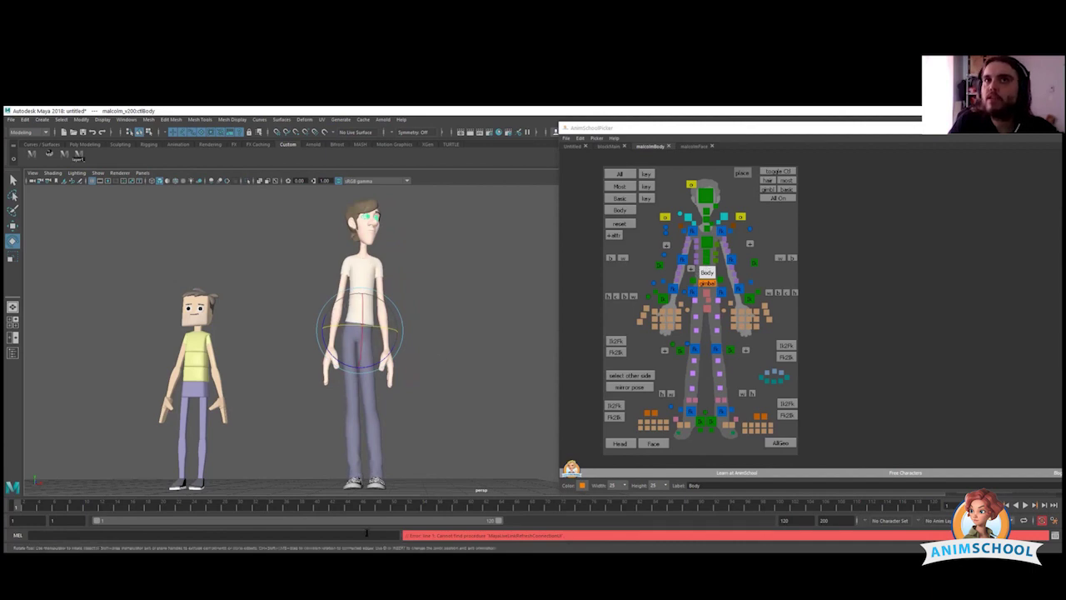
{"action": "left_click", "coordinate": [431, 326]}
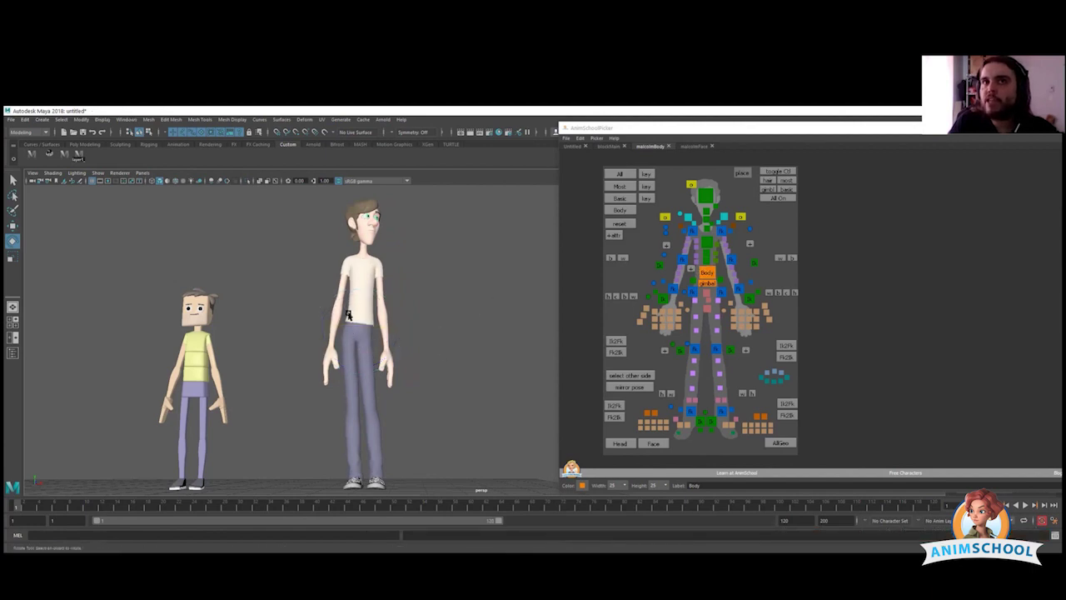